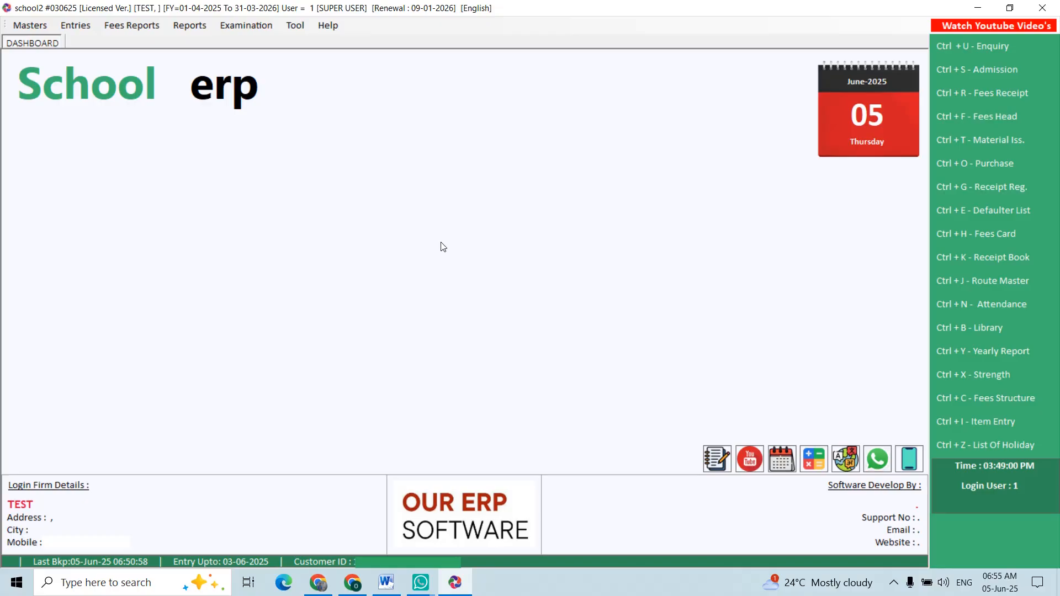
# - Open the student admission records and start a new admission entry
pyautogui.click(30, 25)
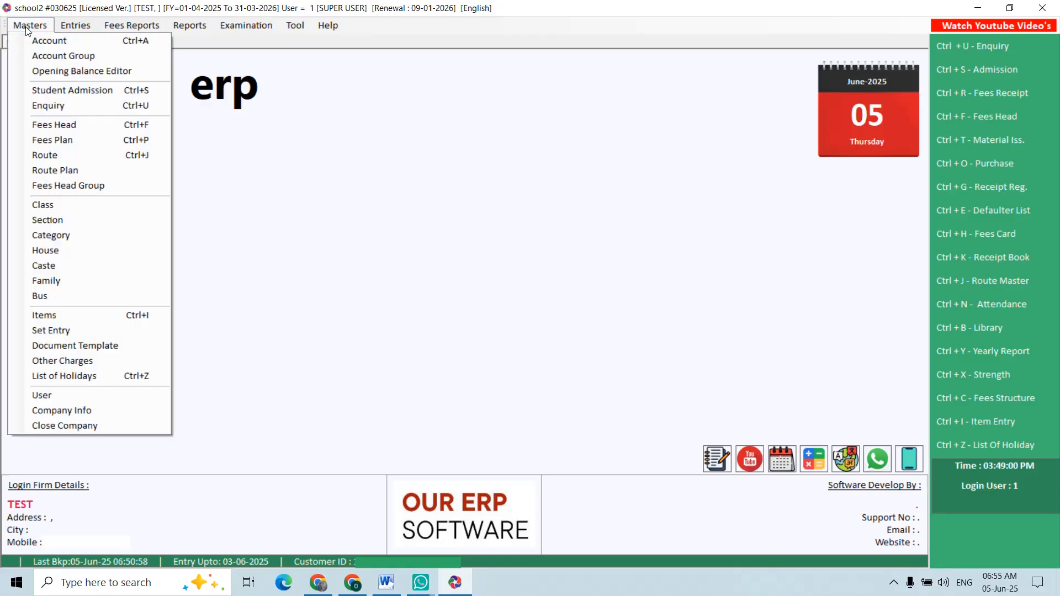
pyautogui.click(64, 93)
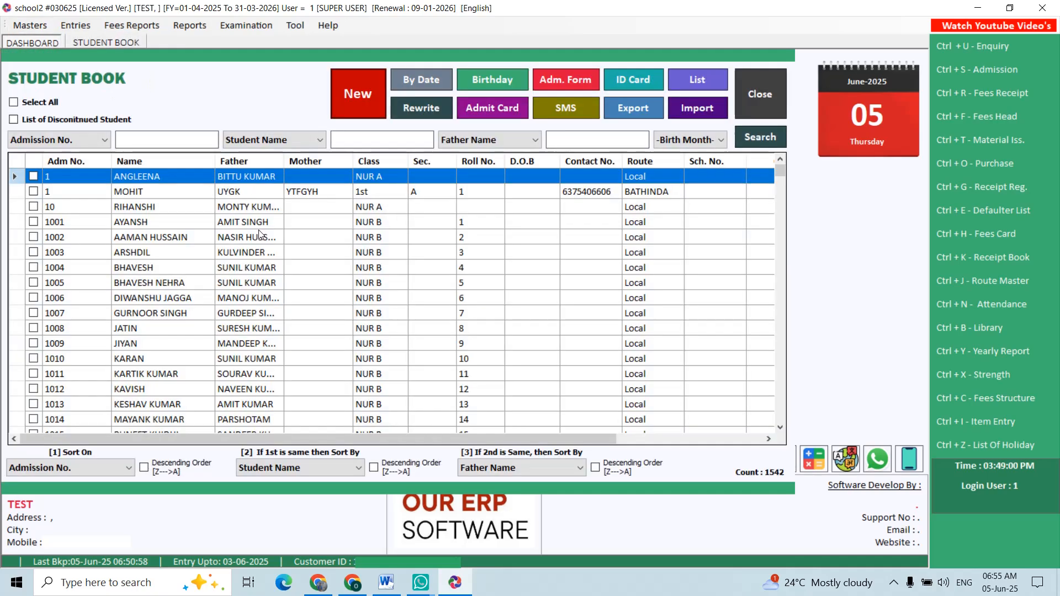
pyautogui.click(263, 237)
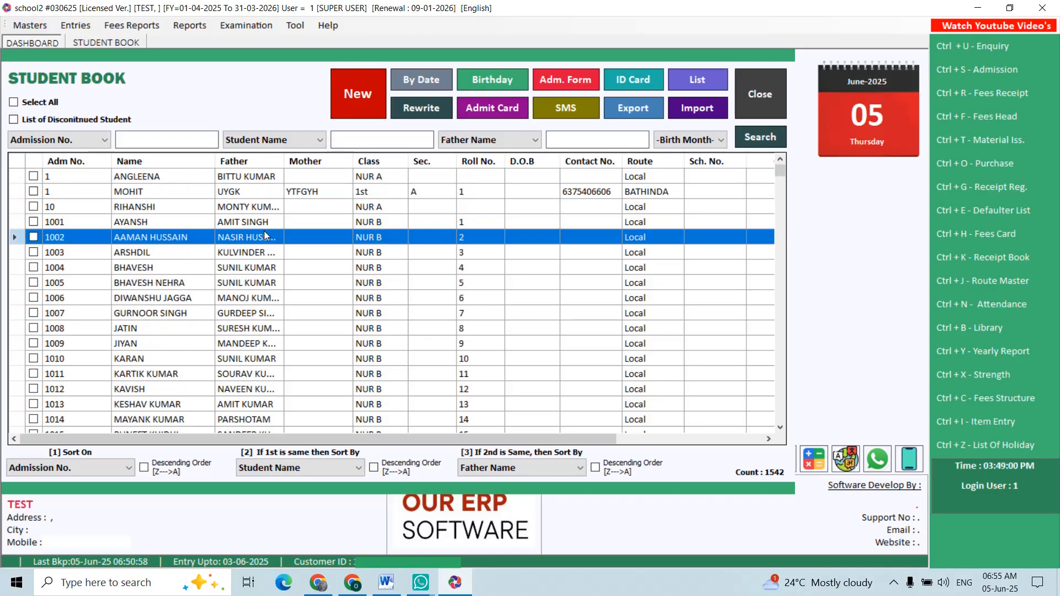
pyautogui.click(350, 102)
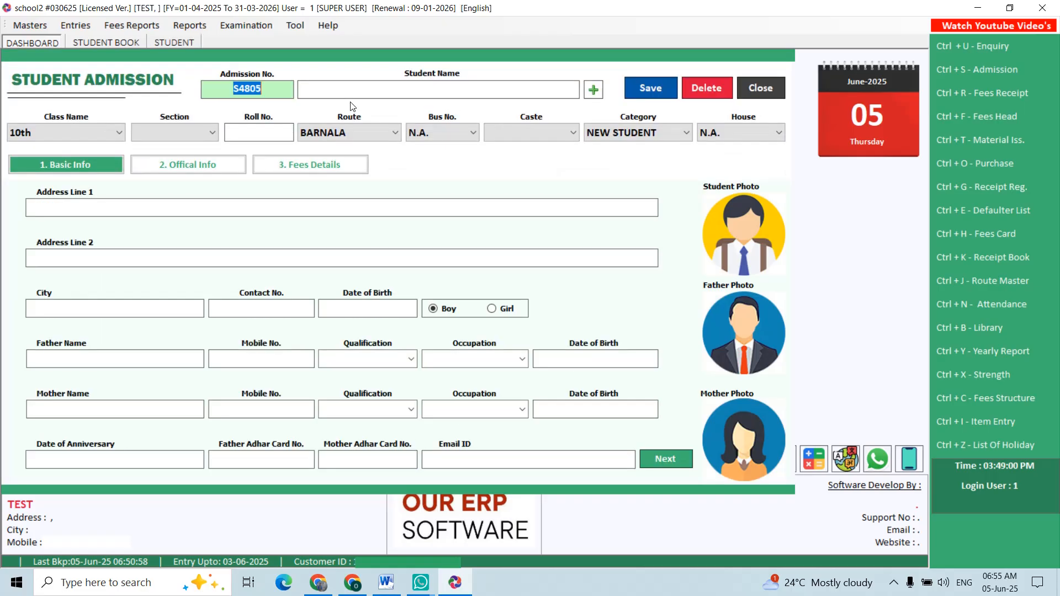
# - Enter the student's name, keep the class as 10th and set the section to A
pyautogui.press('Return')
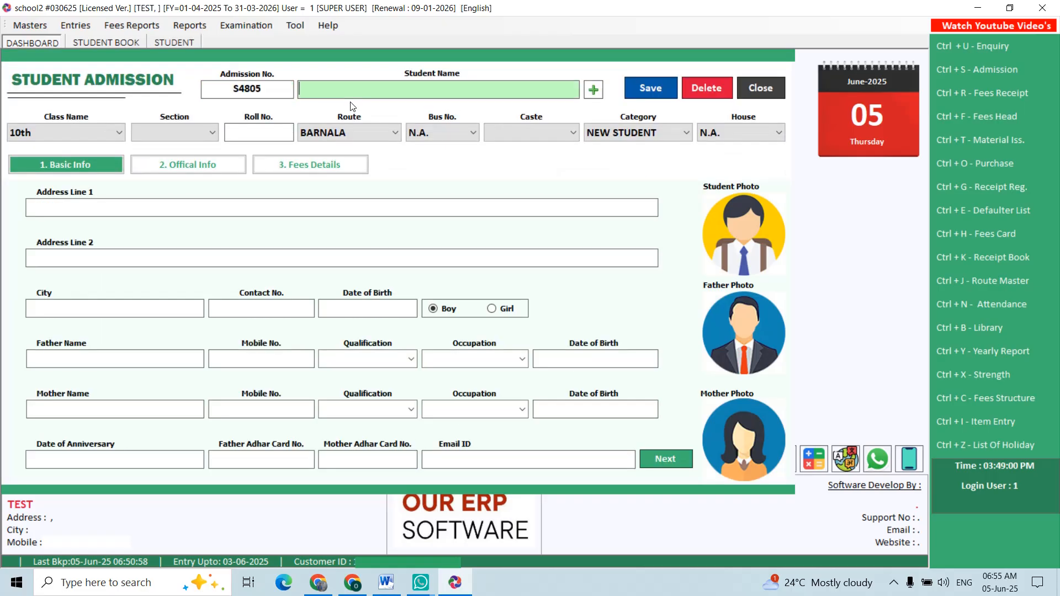
pyautogui.write('MOHIT')
pyautogui.press('Return')
pyautogui.press('Return')
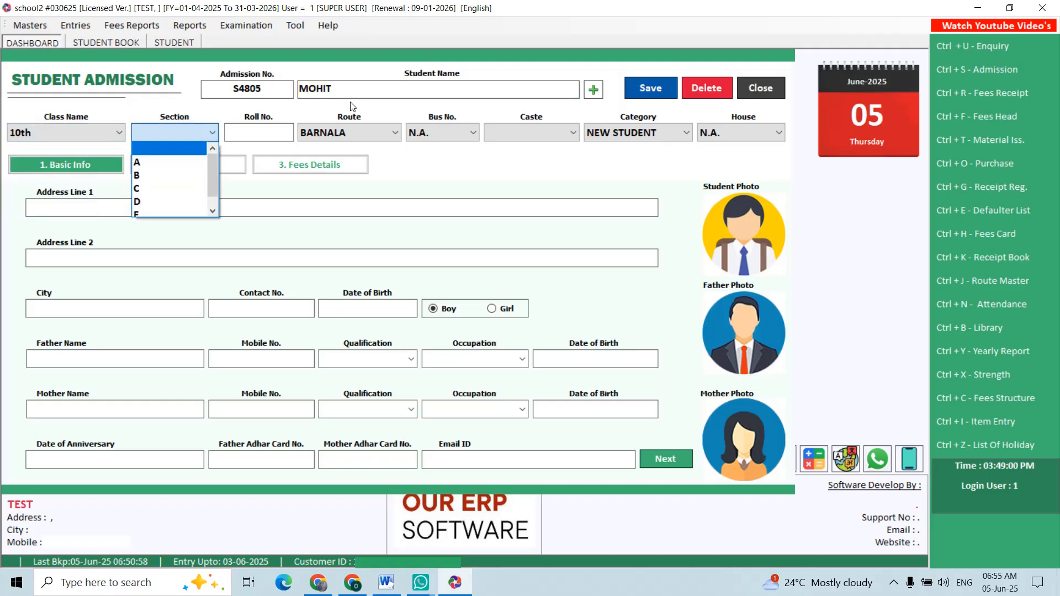
pyautogui.press('Down')
pyautogui.press('Return')
pyautogui.press('Return')
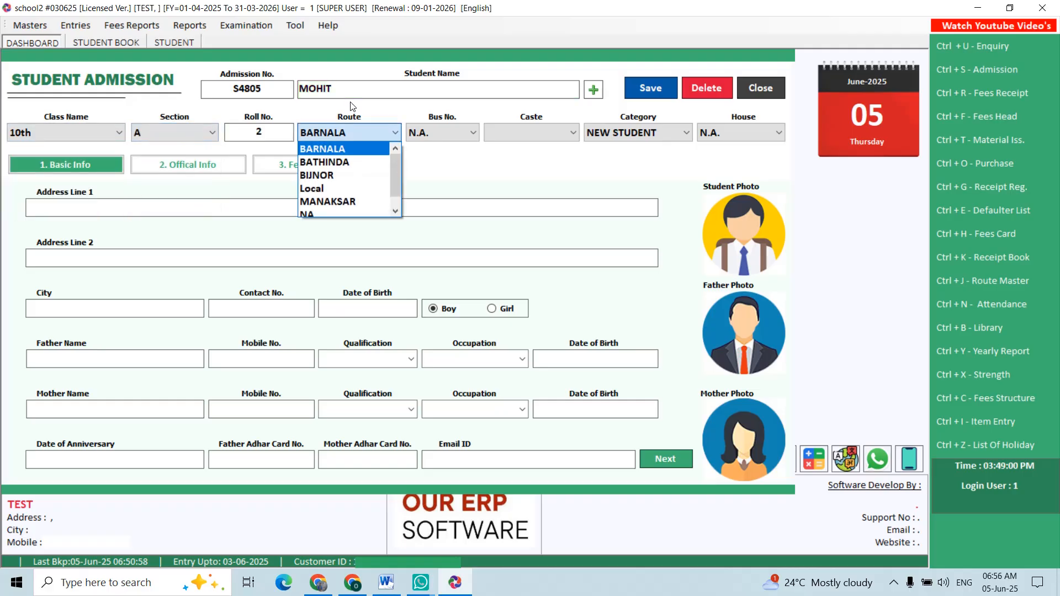
# - Set the student's route to Local and the caste to N.A., keeping the default bus, category and house
pyautogui.press('Down')
pyautogui.press('Down')
pyautogui.press('Down')
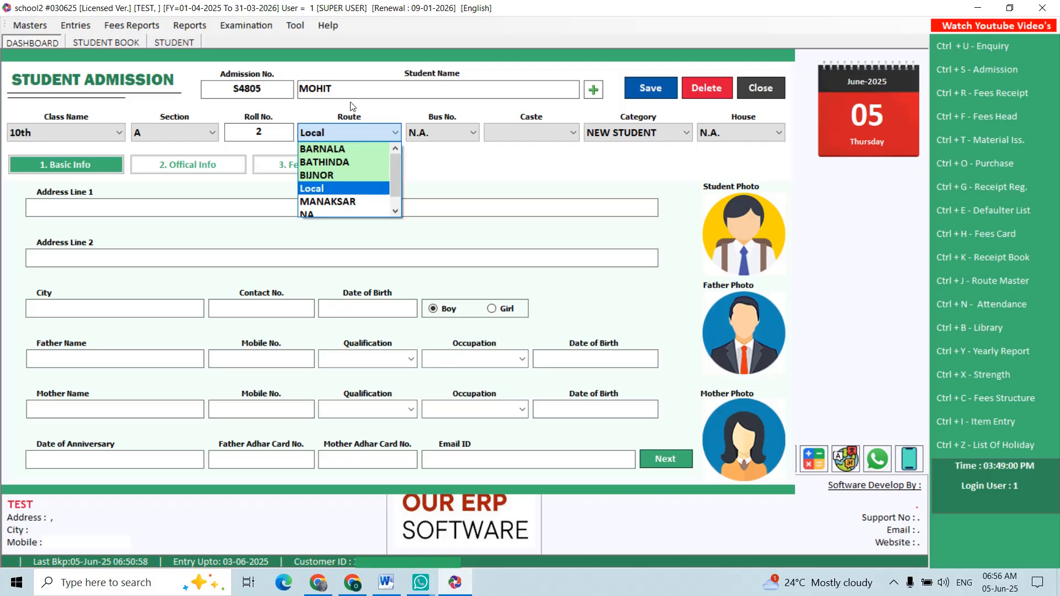
pyautogui.press('Return')
# - Enter ADDRESS 1 as the student's first address line
pyautogui.press('Return')
pyautogui.press('Return')
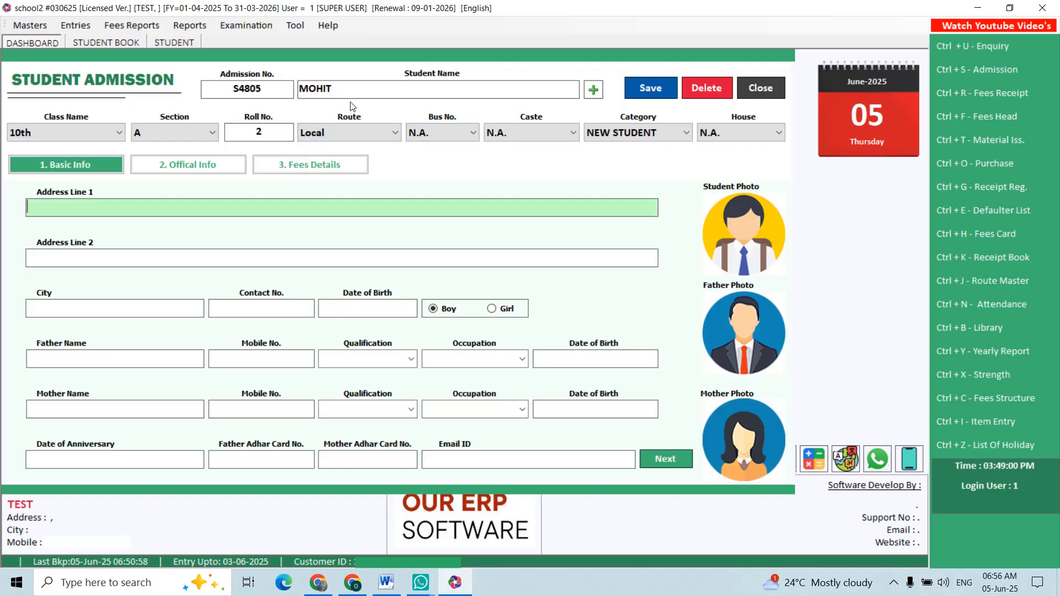
pyautogui.write('ADDRESS 1')
pyautogui.press('Return')
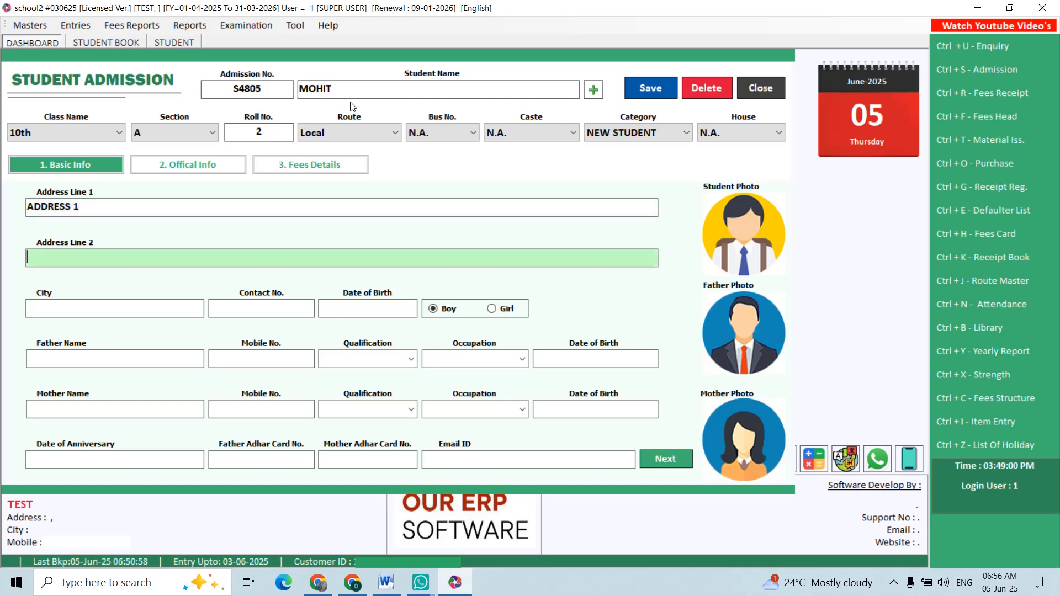
pyautogui.click(739, 224)
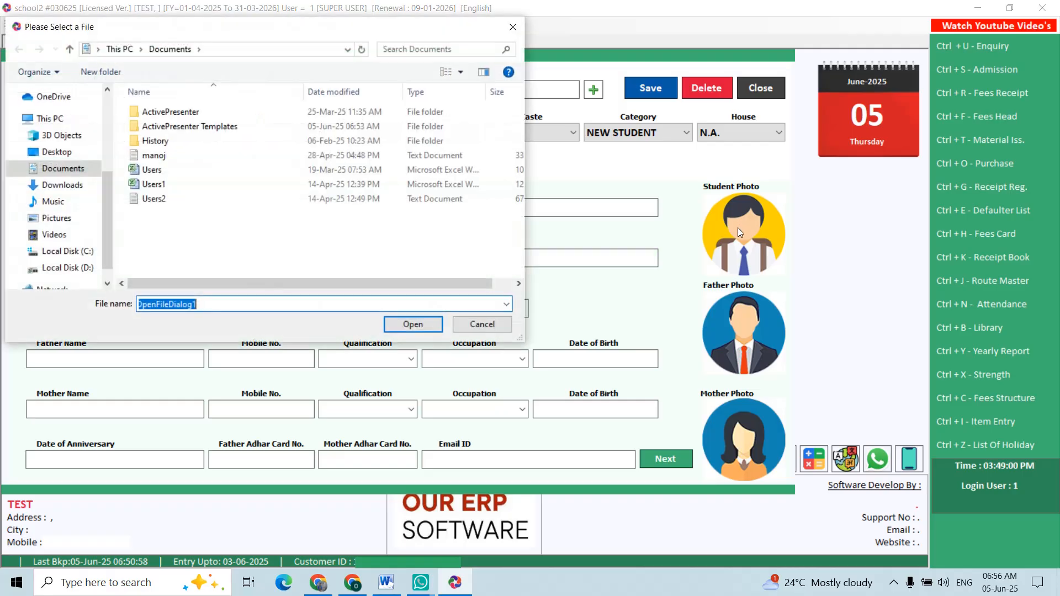
pyautogui.click(495, 325)
pyautogui.press('Return')
# - Examine the new student's official information and month-by-month fees structure
pyautogui.click(213, 164)
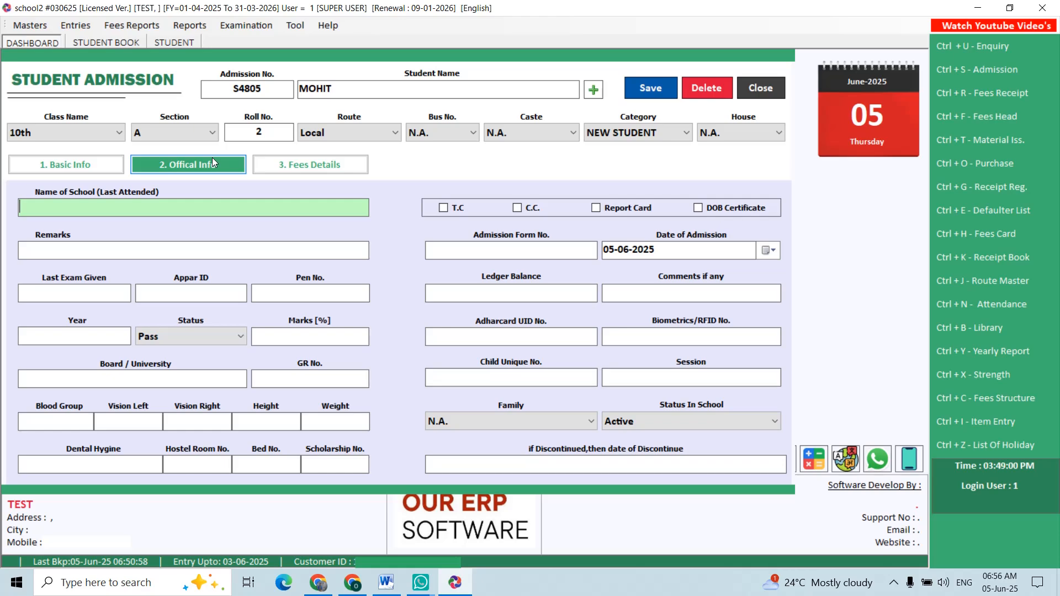
pyautogui.click(281, 165)
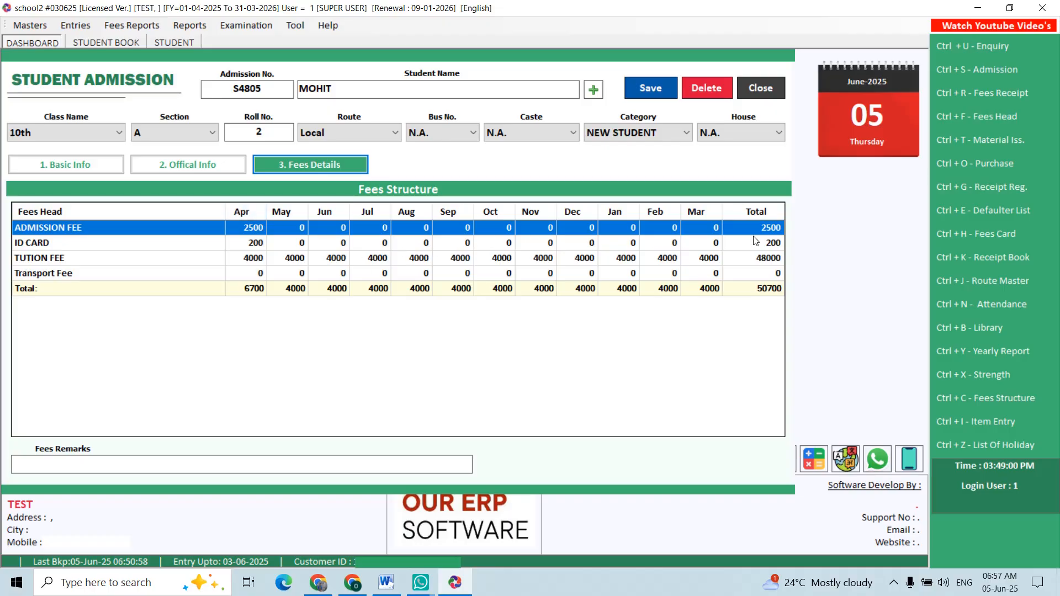
pyautogui.click(696, 259)
pyautogui.moveTo(697, 258); pyautogui.dragTo(725, 256)
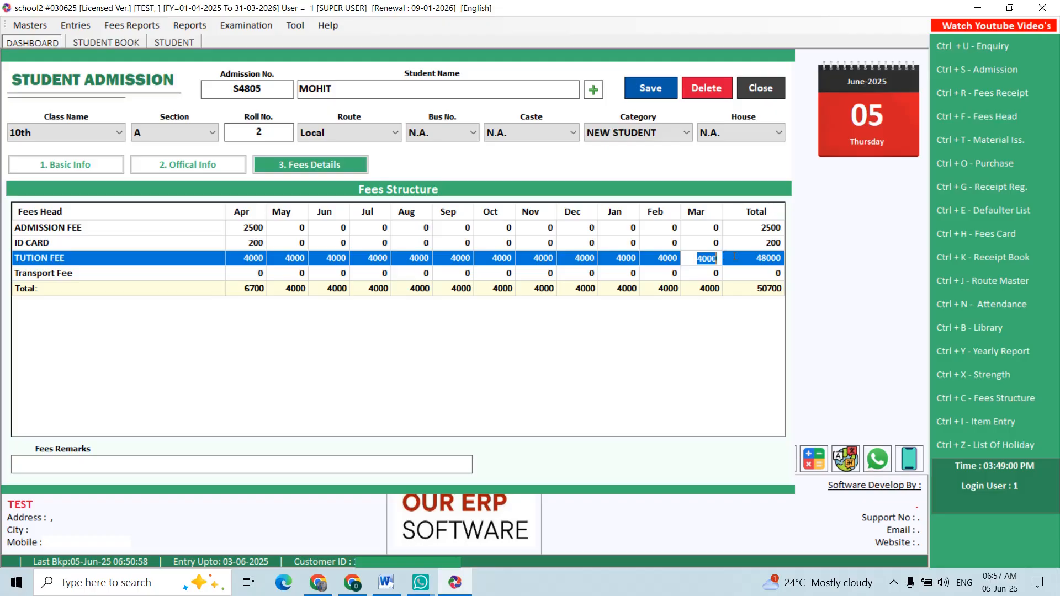
pyautogui.click(251, 273)
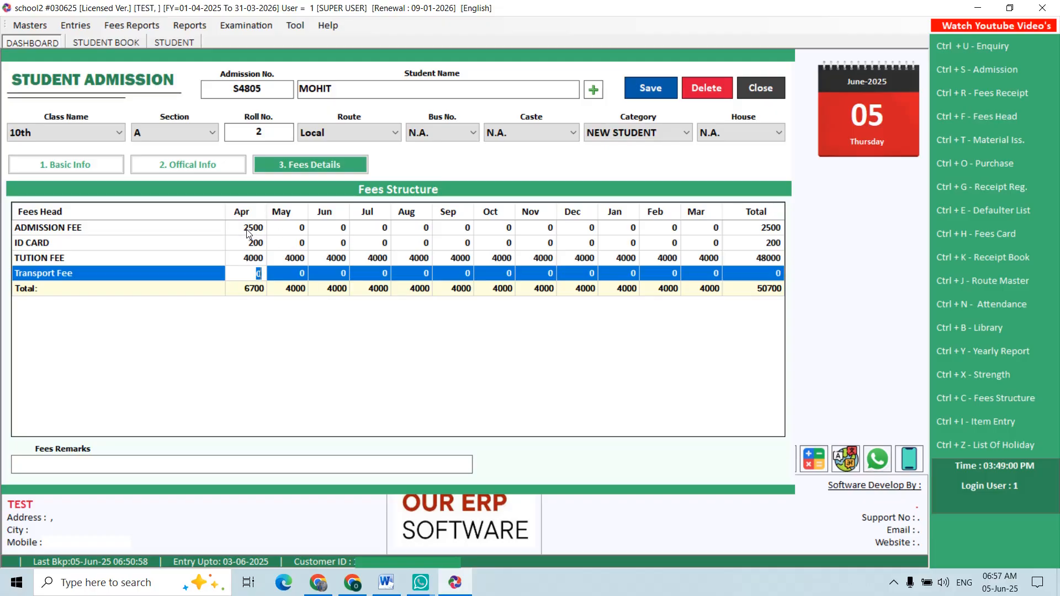
# - Set the May tuition fee to 2000, then save the admission and close the entry form
pyautogui.click(289, 260)
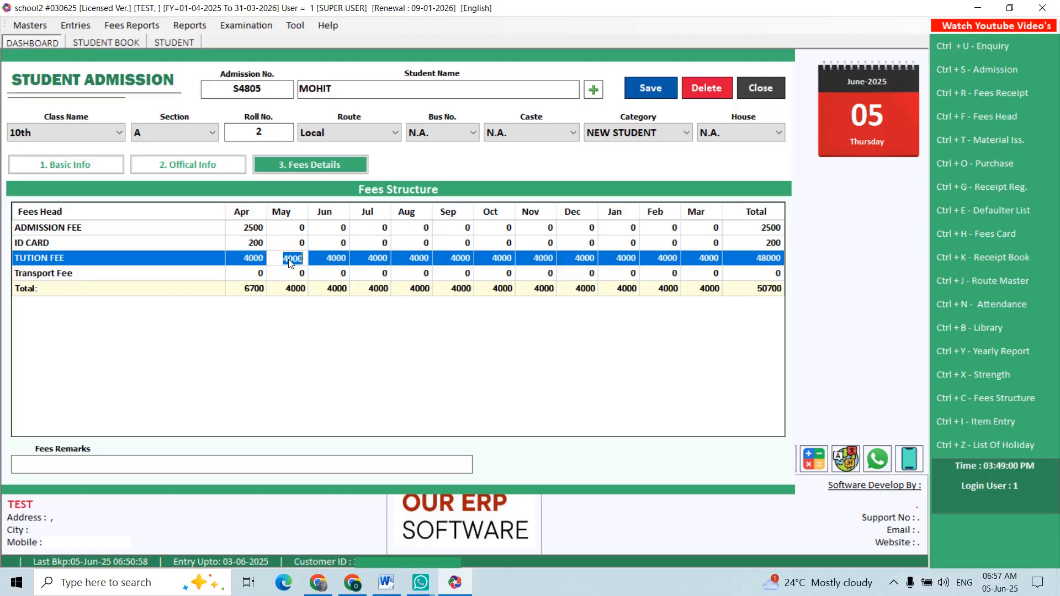
pyautogui.write('2000')
pyautogui.press('Return')
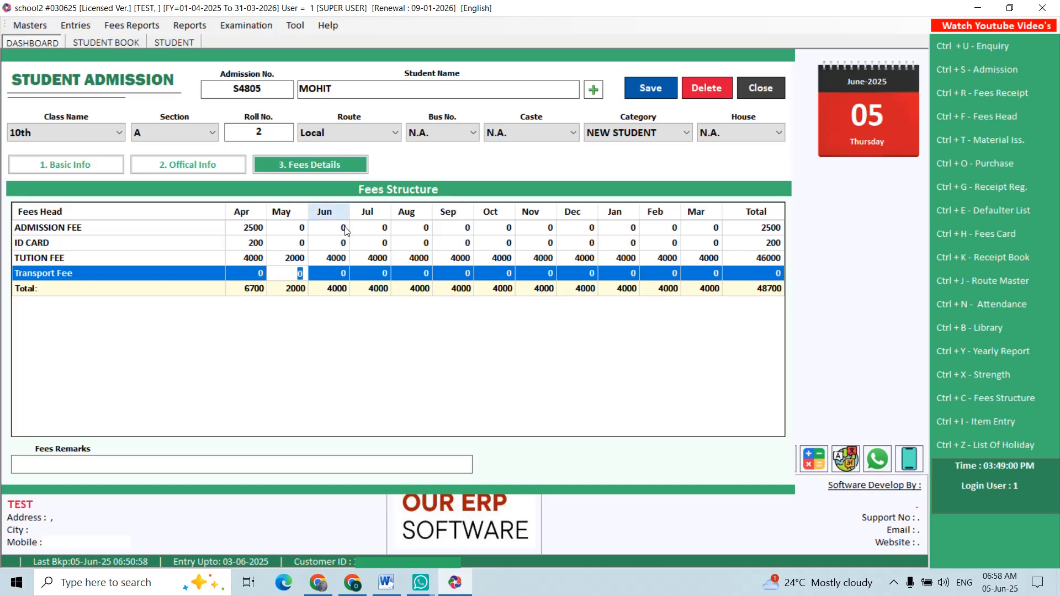
pyautogui.click(648, 90)
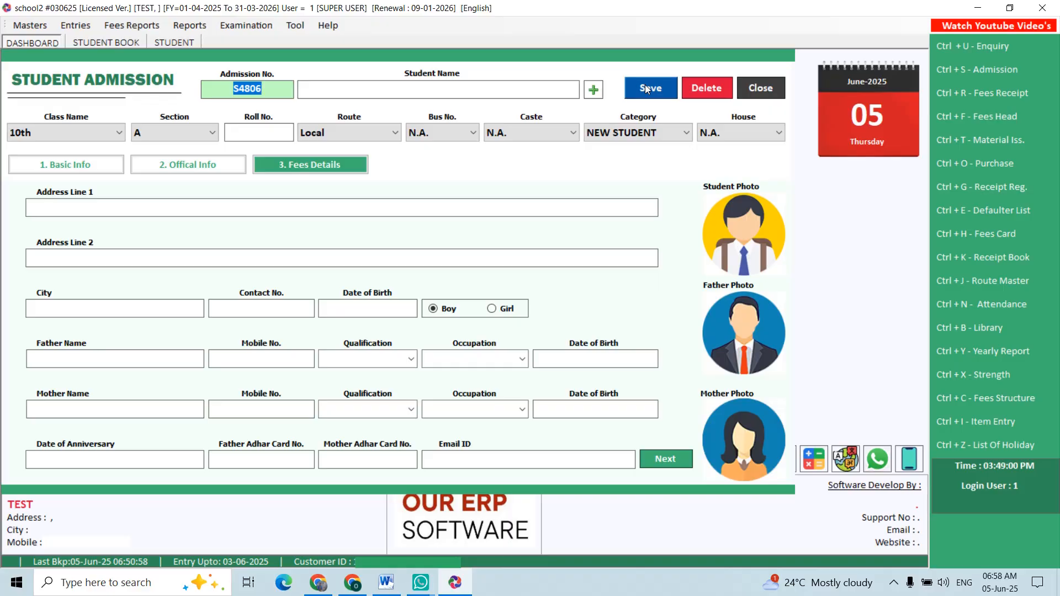
pyautogui.press('Escape')
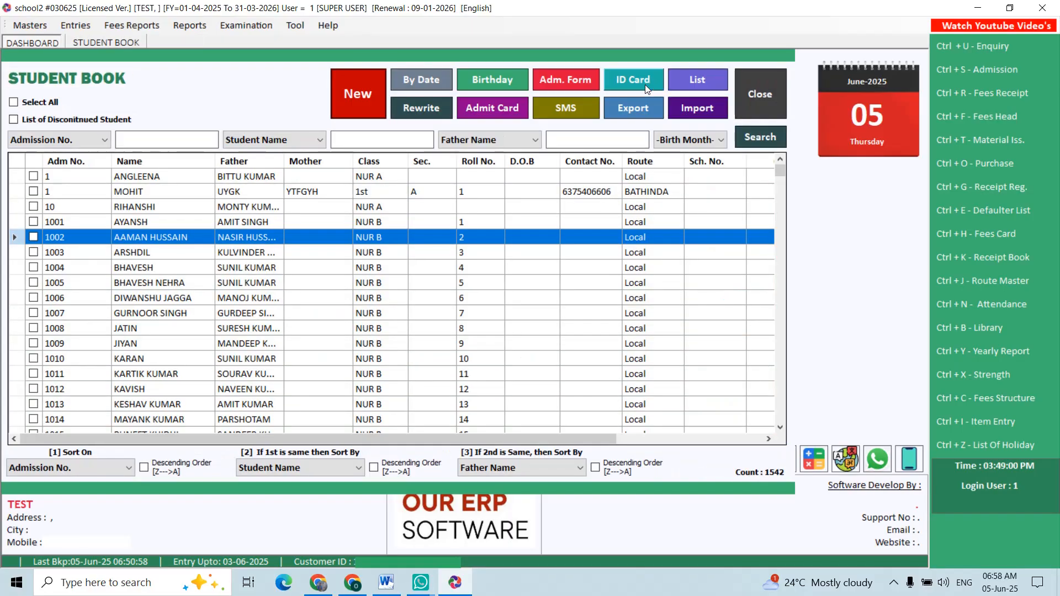
# - Preview the admission form of the NUR B student with roll number 1, then close it and deselect the student
pyautogui.click(34, 221)
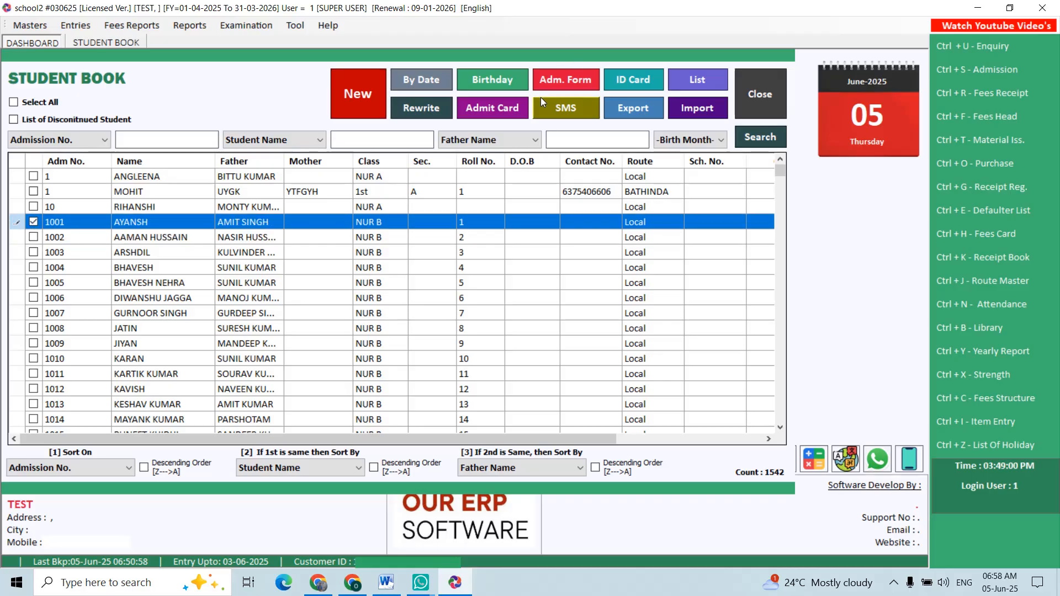
pyautogui.click(553, 90)
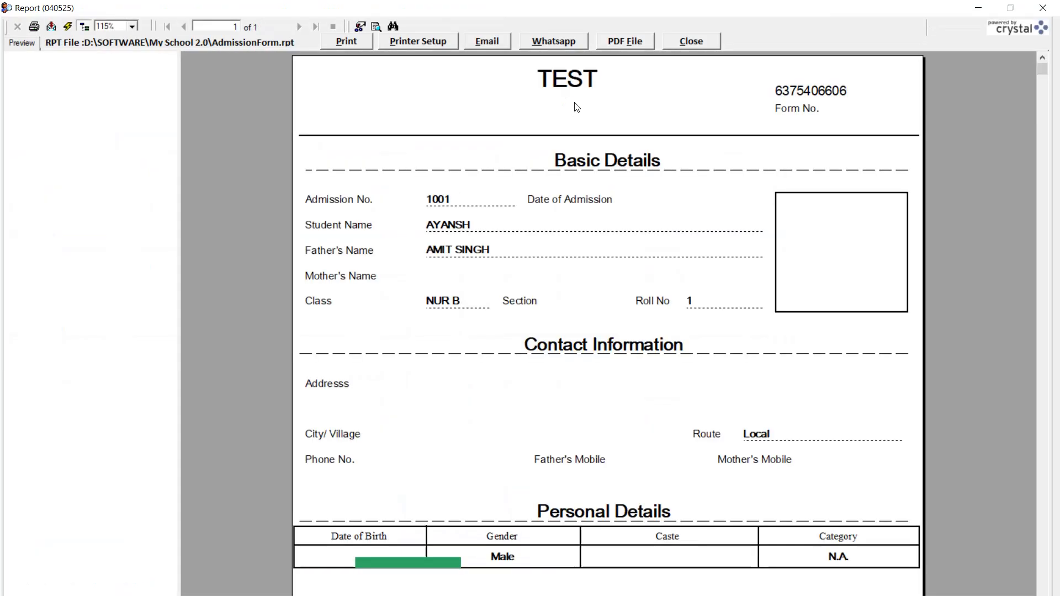
pyautogui.click(691, 42)
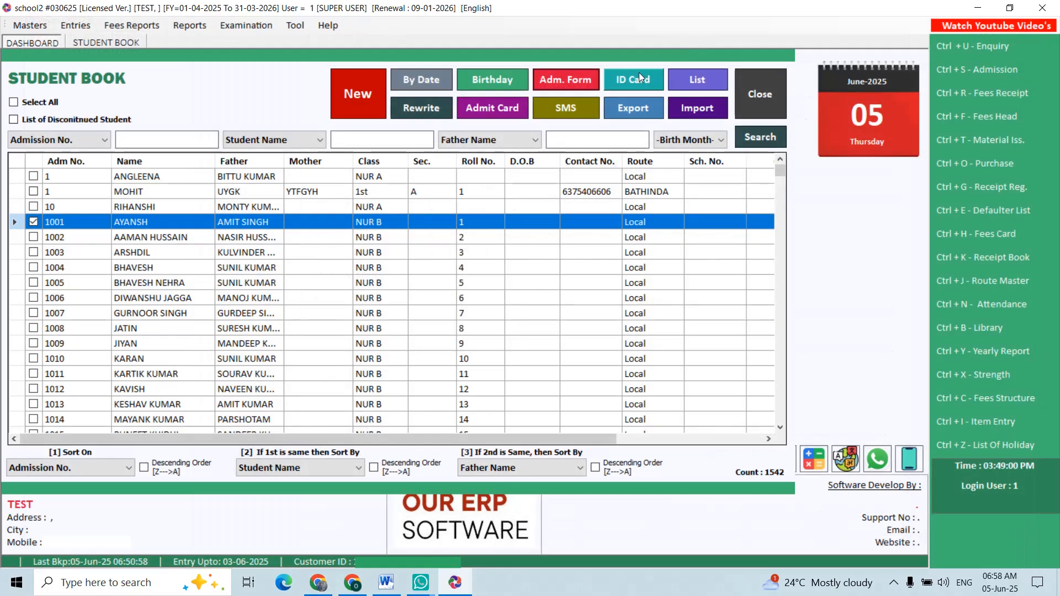
pyautogui.click(33, 221)
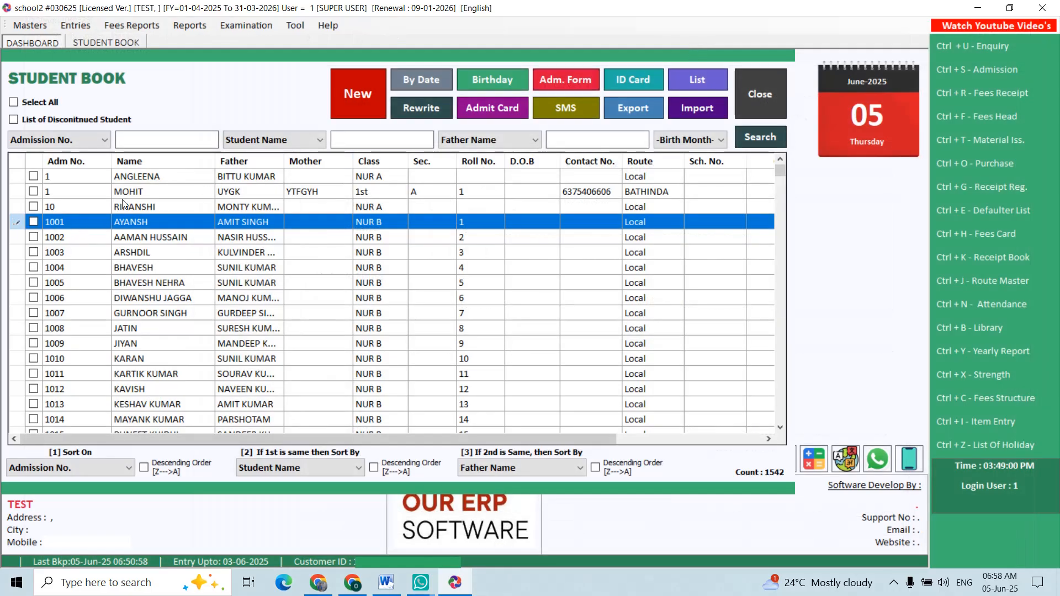
# - Filter the student list by class 11 and view the window for sending SMS to selected students
pyautogui.click(70, 140)
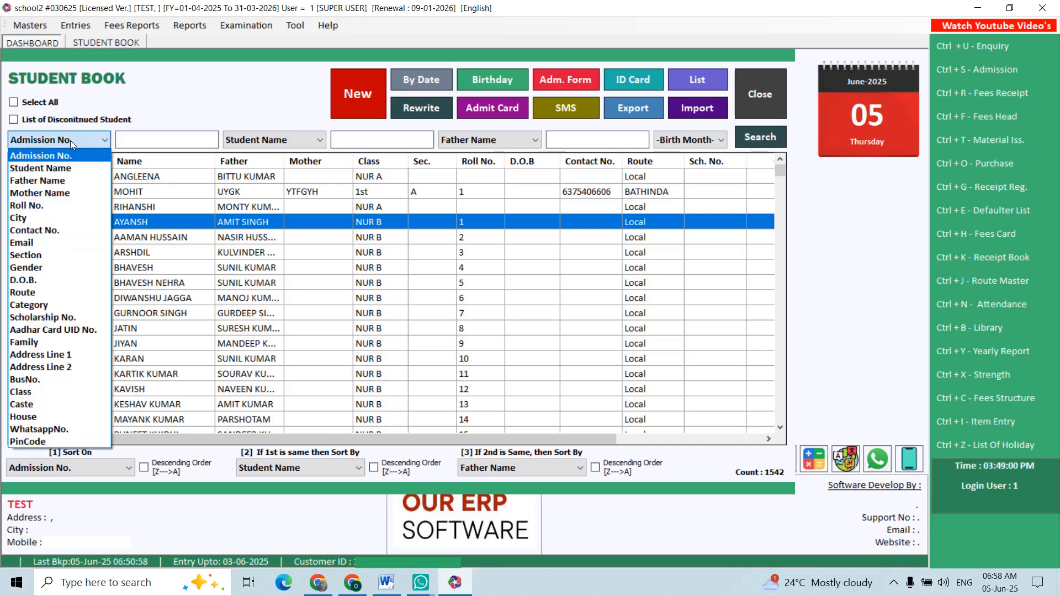
pyautogui.click(66, 394)
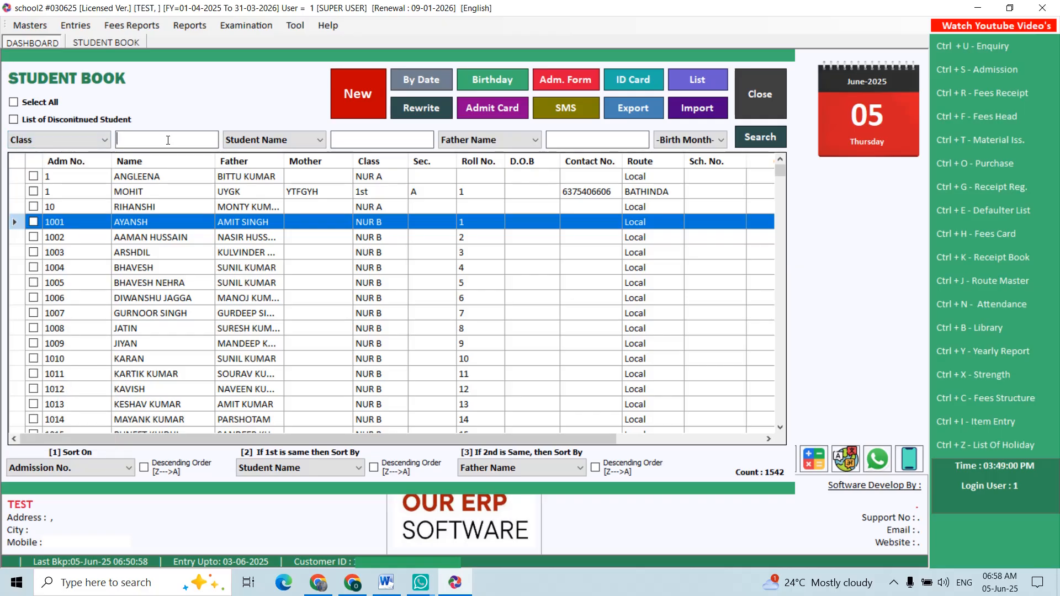
pyautogui.write('11')
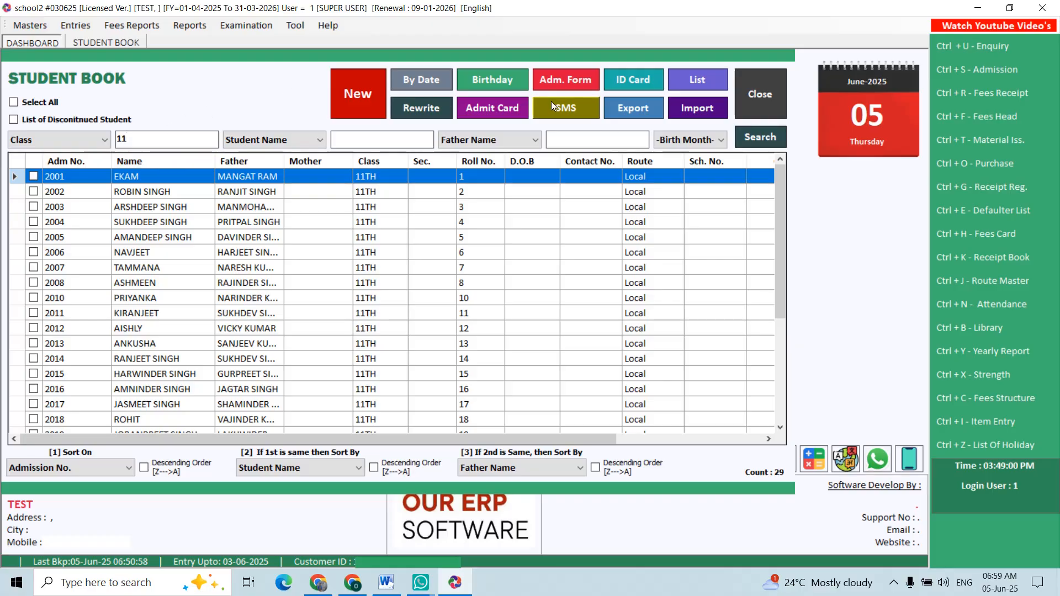
pyautogui.click(596, 109)
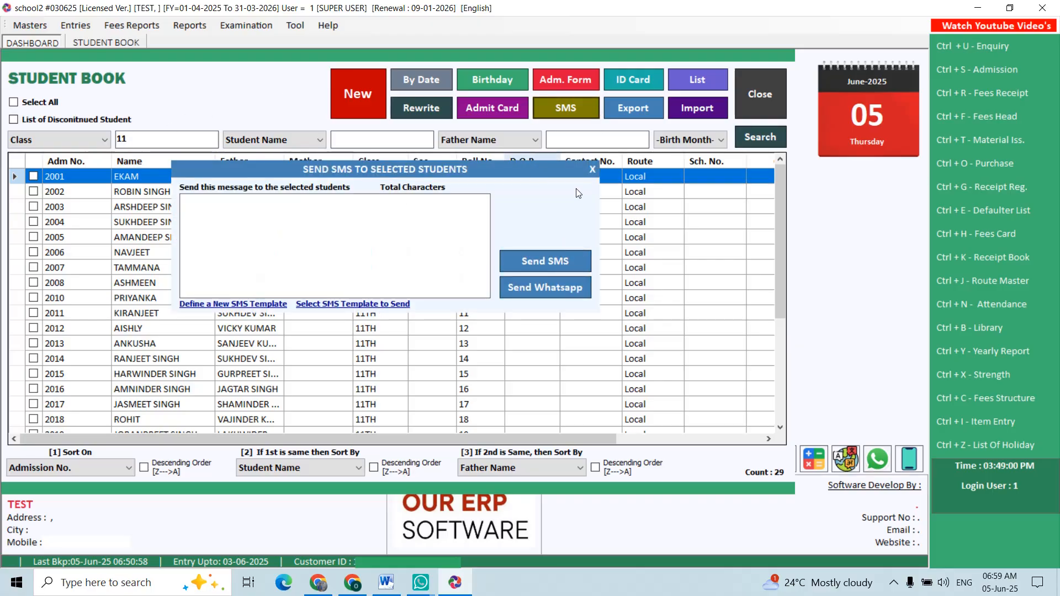
pyautogui.click(591, 170)
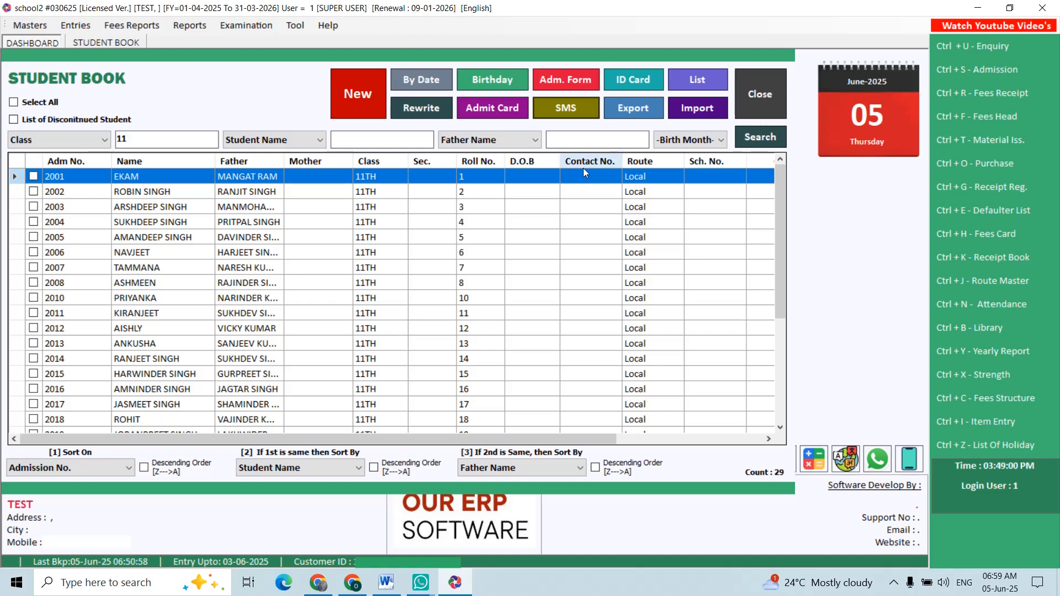
# - Preview the ID card of the first class 11 student, then close the preview and the Student Book
pyautogui.click(34, 176)
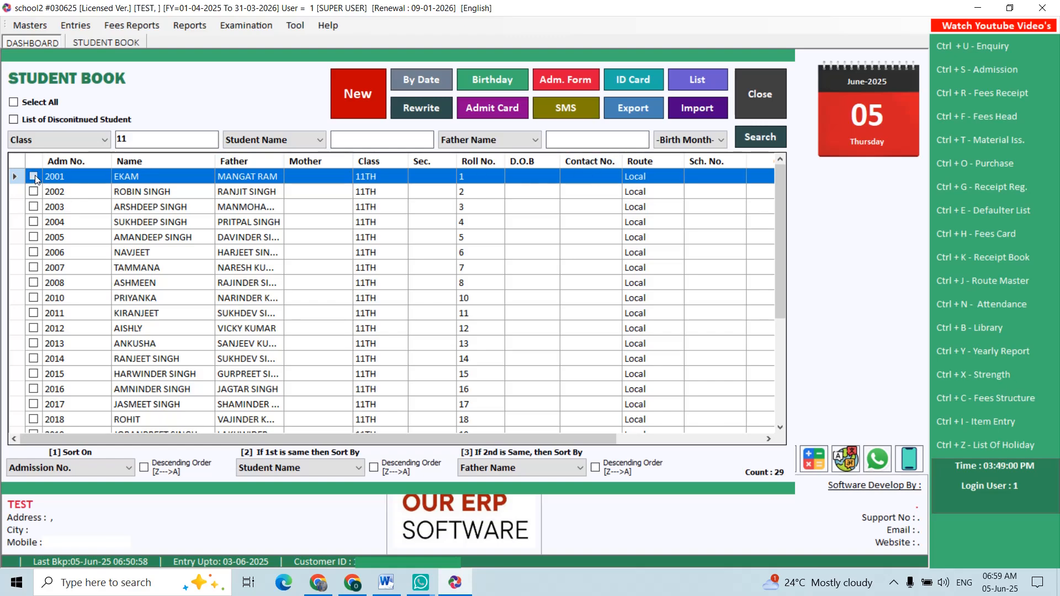
pyautogui.click(625, 82)
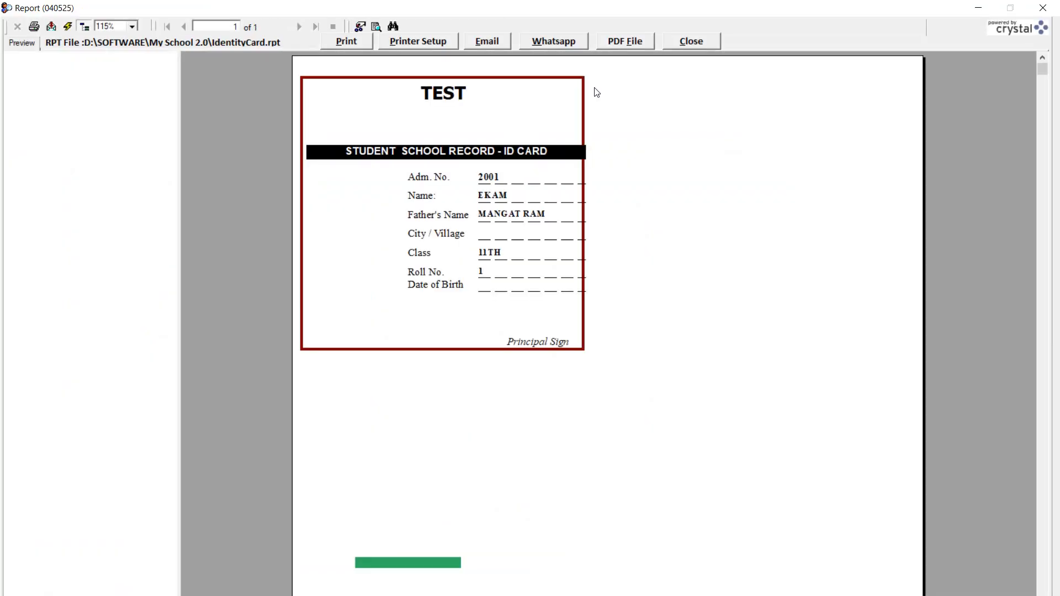
pyautogui.click(694, 43)
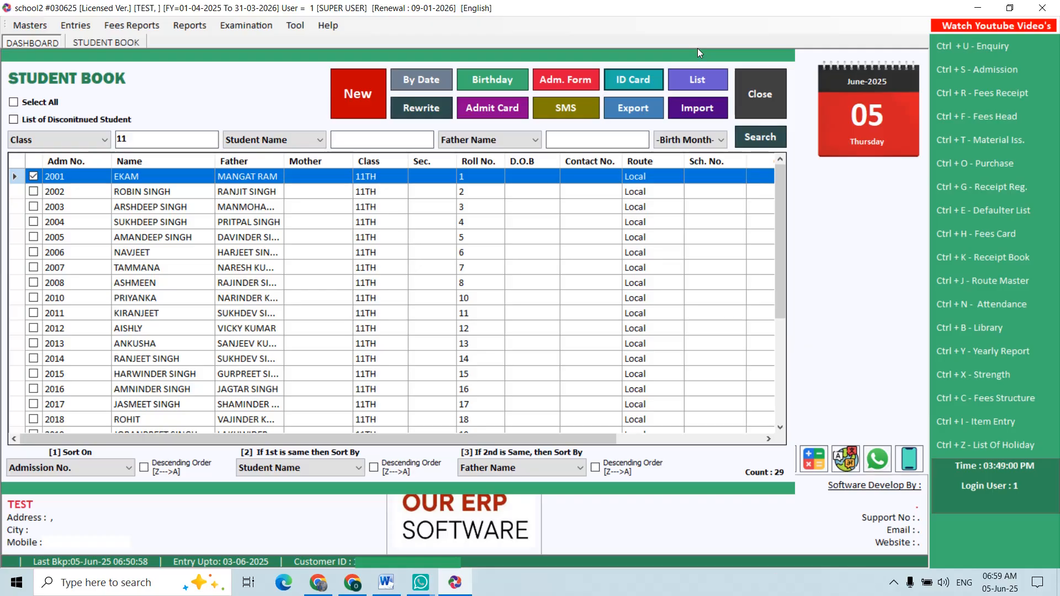
pyautogui.press('Escape')
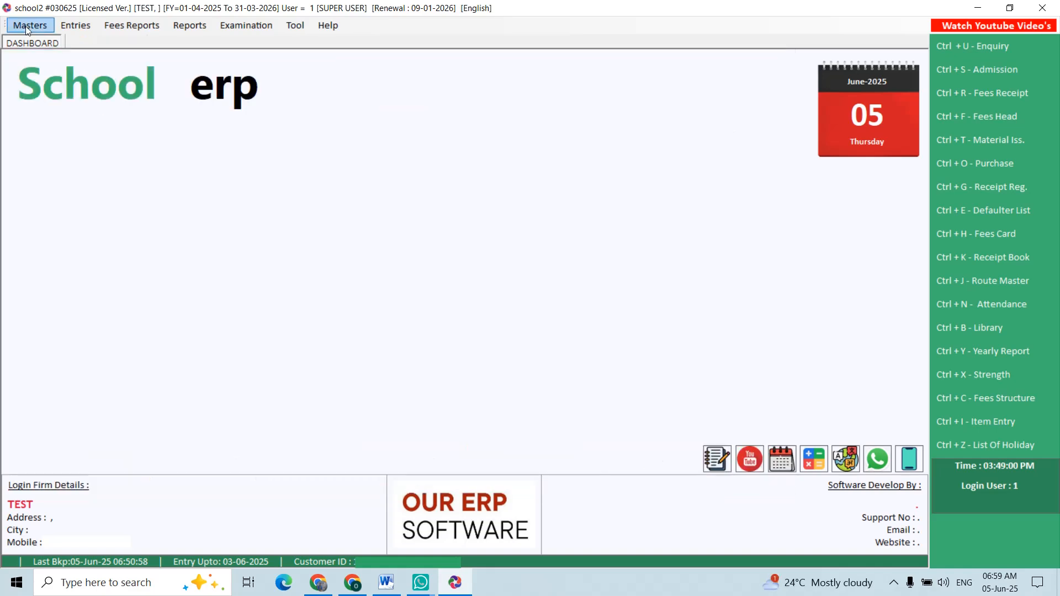
# - Start a new fees head named COMPUTER FEE in the General group with Annual frequency
pyautogui.click(29, 25)
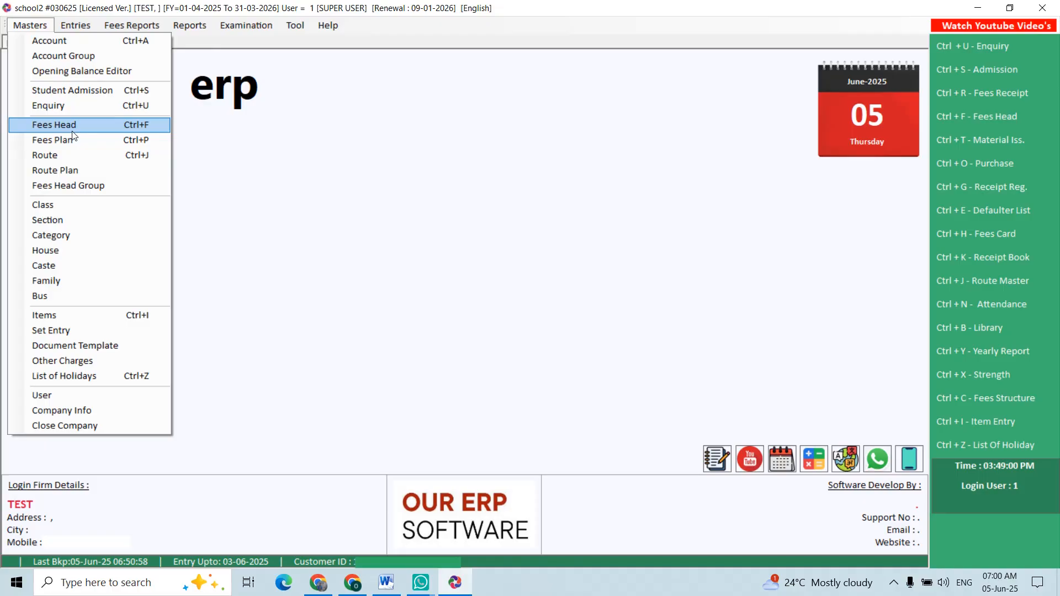
pyautogui.click(72, 128)
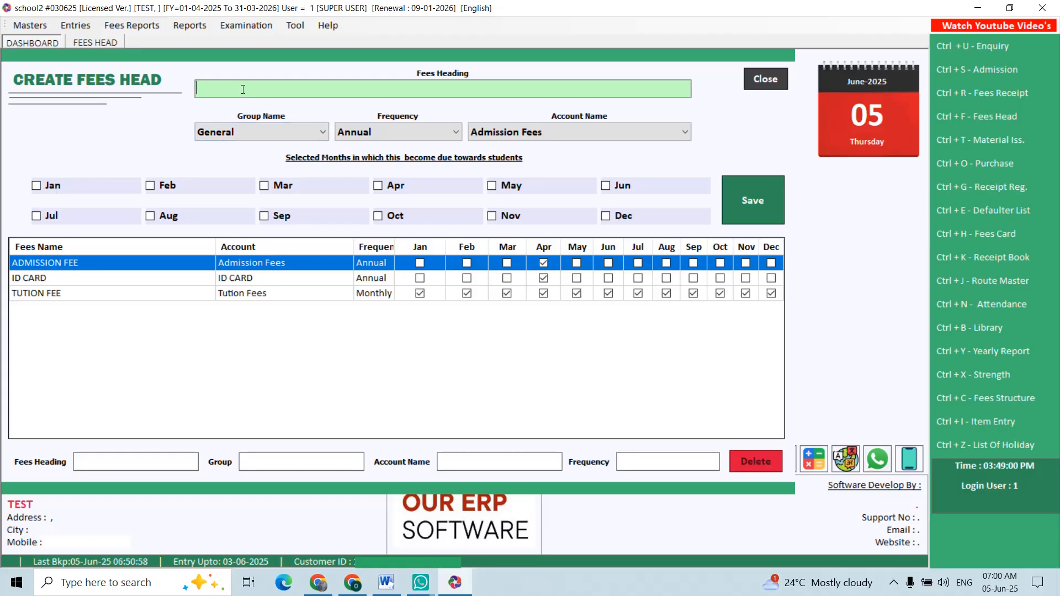
pyautogui.write('COMPUTER FEE')
pyautogui.press('Return')
pyautogui.press('Return')
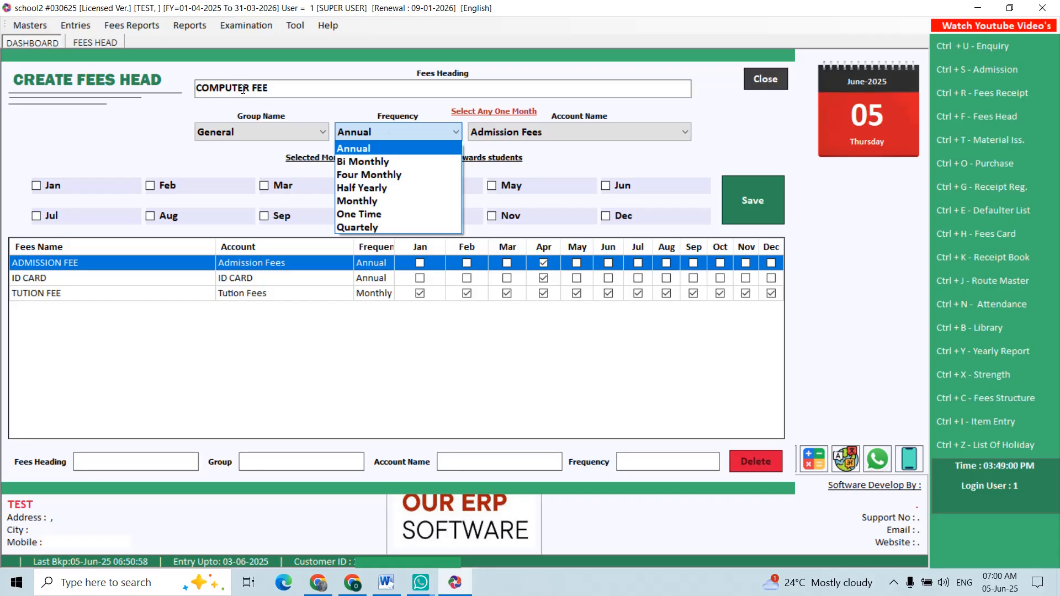
pyautogui.press('Down')
pyautogui.press('Down')
pyautogui.press('Down')
pyautogui.press('Down')
pyautogui.press('Up')
pyautogui.press('Up')
pyautogui.press('Up')
pyautogui.press('Up')
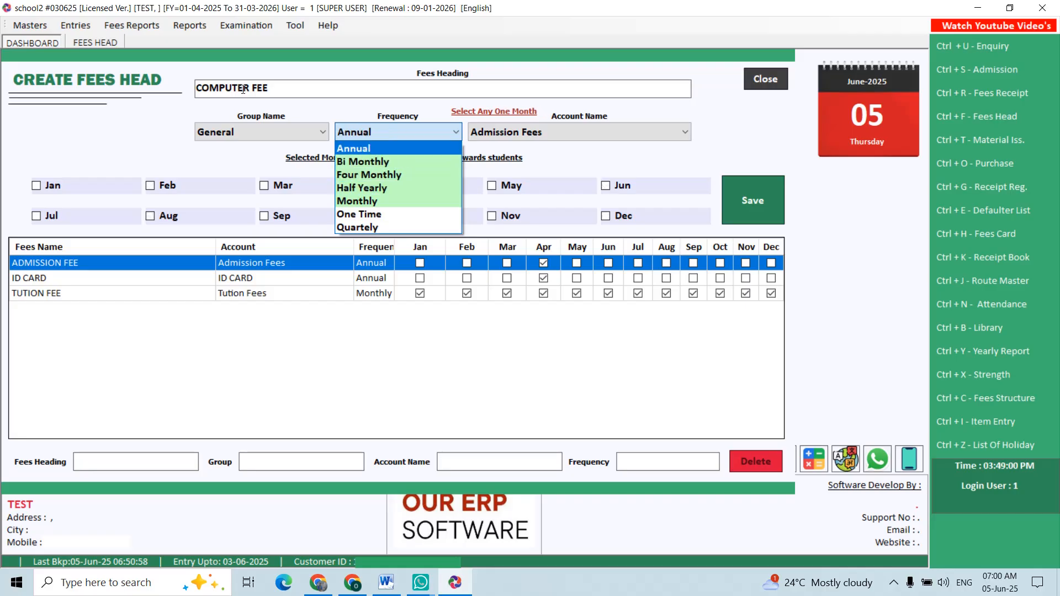
pyautogui.press('Return')
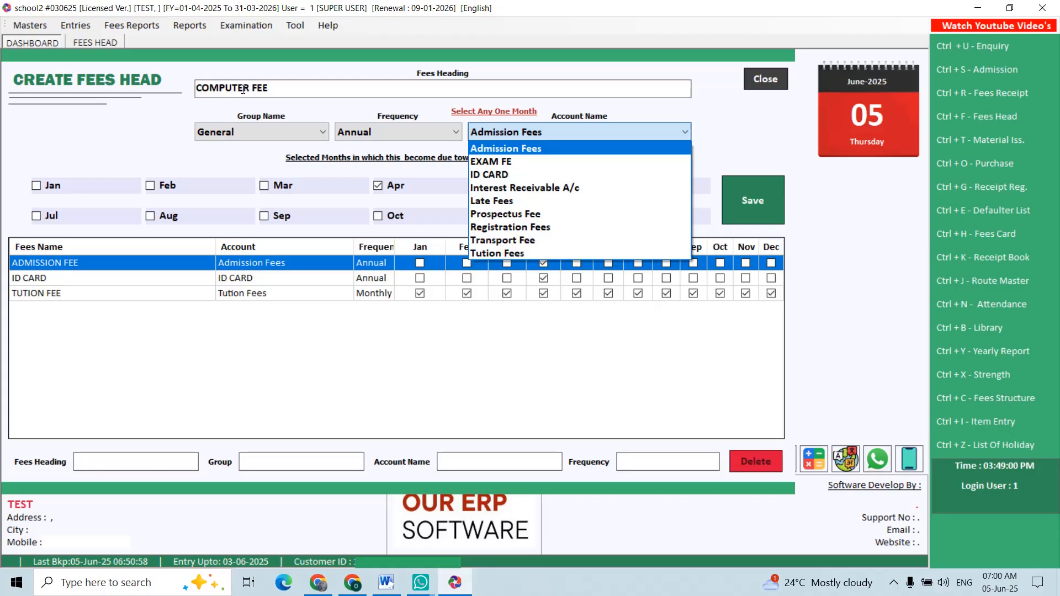
# - Create and save a new account named COMPUTER FEE from the fees head's account name field, choosing its account group
pyautogui.press('F3')
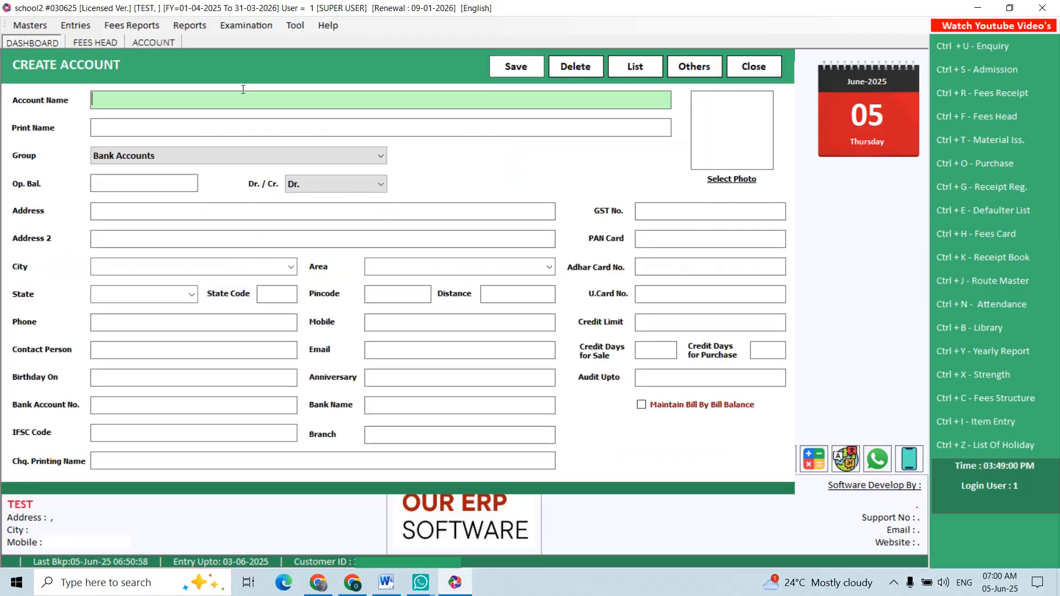
pyautogui.write('COMPUTER FEE')
pyautogui.press('Return')
pyautogui.press('Return')
pyautogui.press('i')
pyautogui.press('c')
pyautogui.press('c')
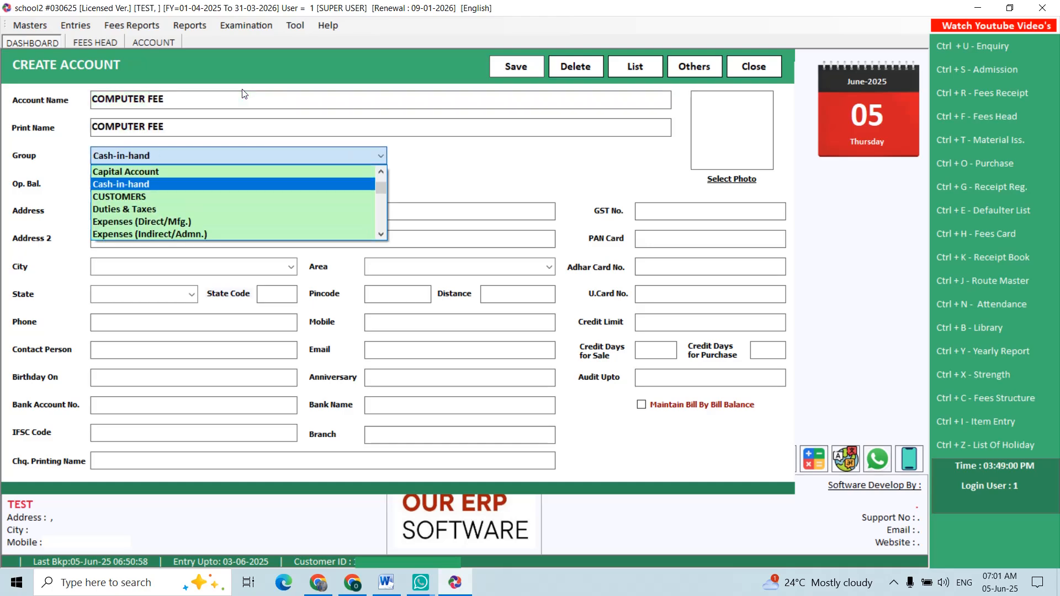
pyautogui.press('i')
pyautogui.press('i')
pyautogui.press('Return')
pyautogui.hotkey('alt', 's')
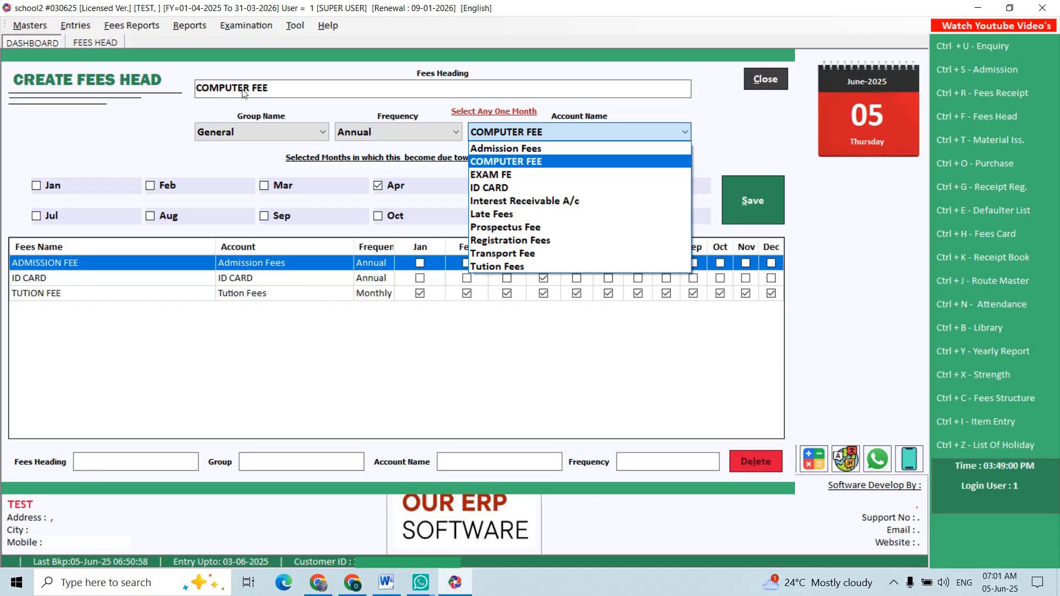
# - Assign the COMPUTER FEE account to the fees head, save it and close the form
pyautogui.press('Return')
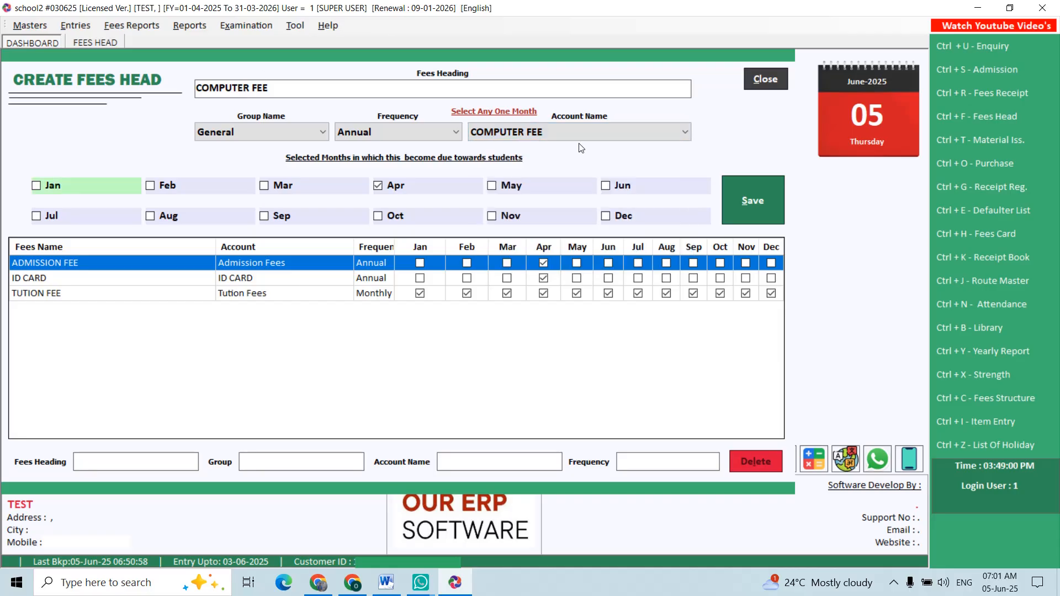
pyautogui.click(746, 199)
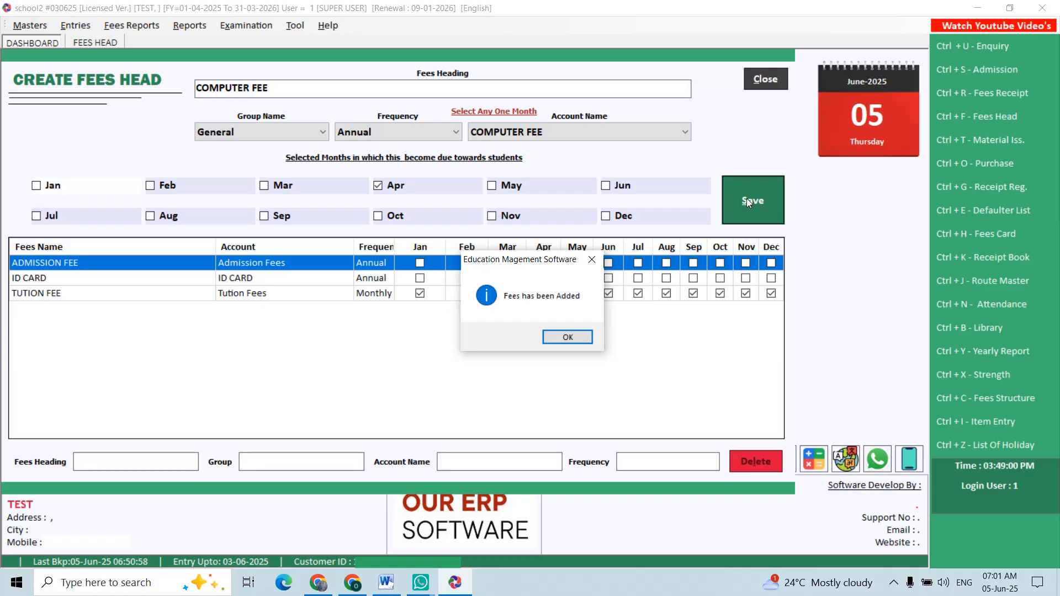
pyautogui.press('Return')
pyautogui.press('Escape')
# - Start a fees plan for the COMPUTER FEE heading with a fees value of 300
pyautogui.click(39, 25)
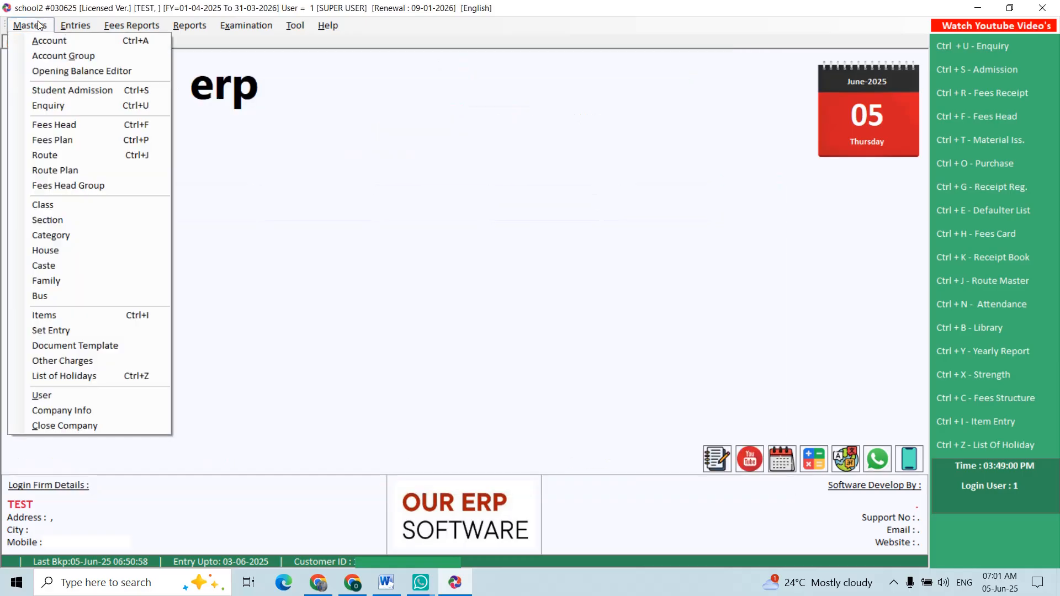
pyautogui.click(79, 140)
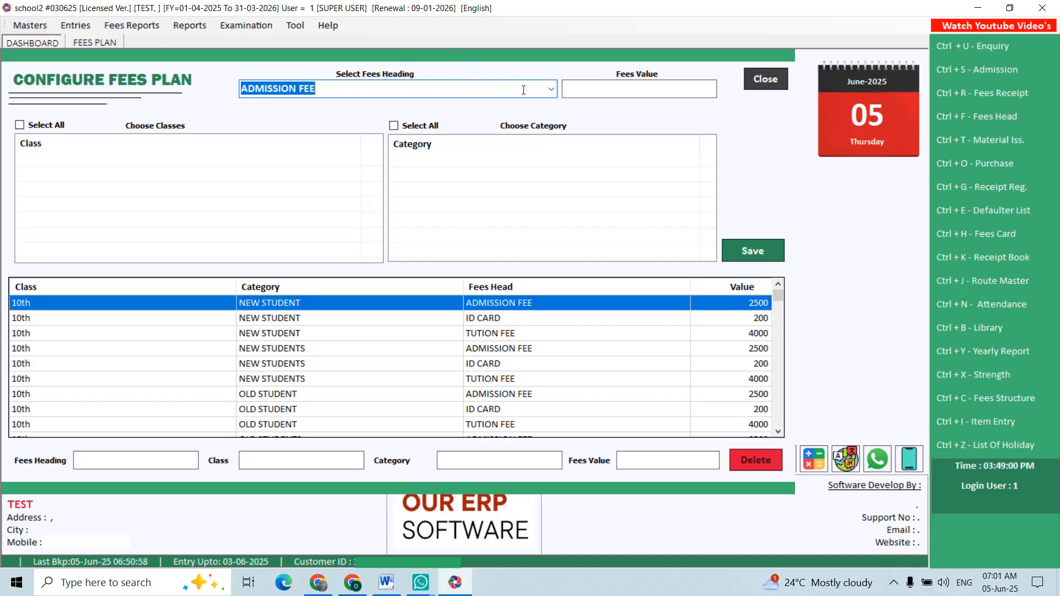
pyautogui.click(551, 89)
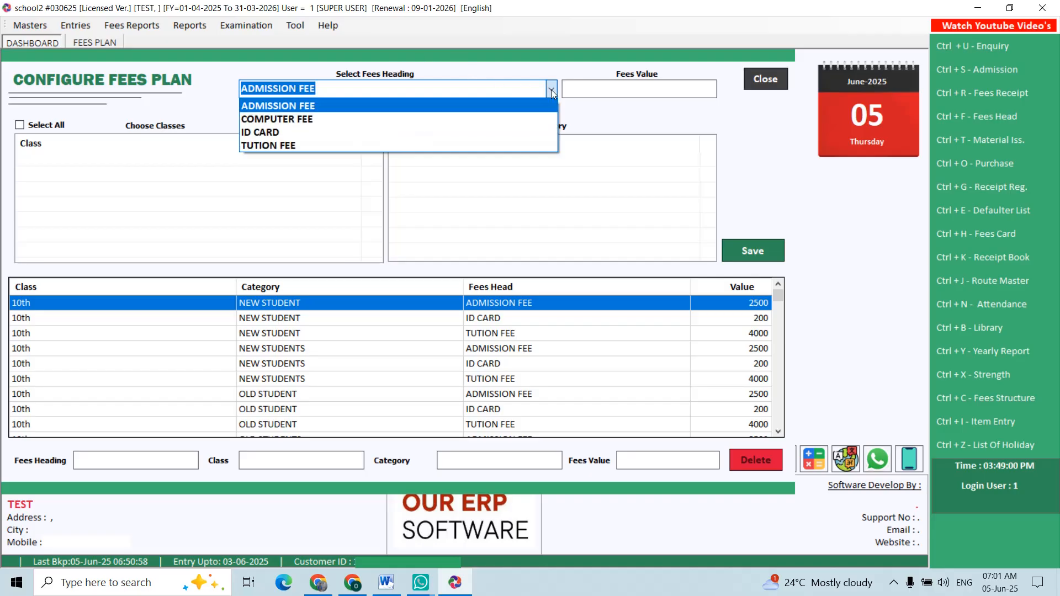
pyautogui.click(342, 86)
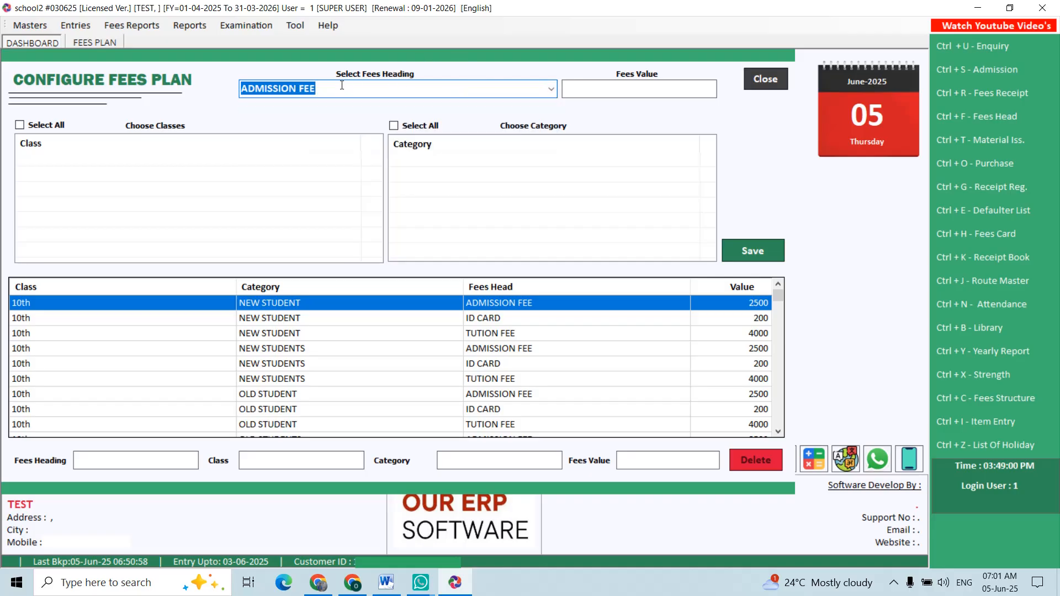
pyautogui.press('BackSpace')
pyautogui.write('COMPUTER')
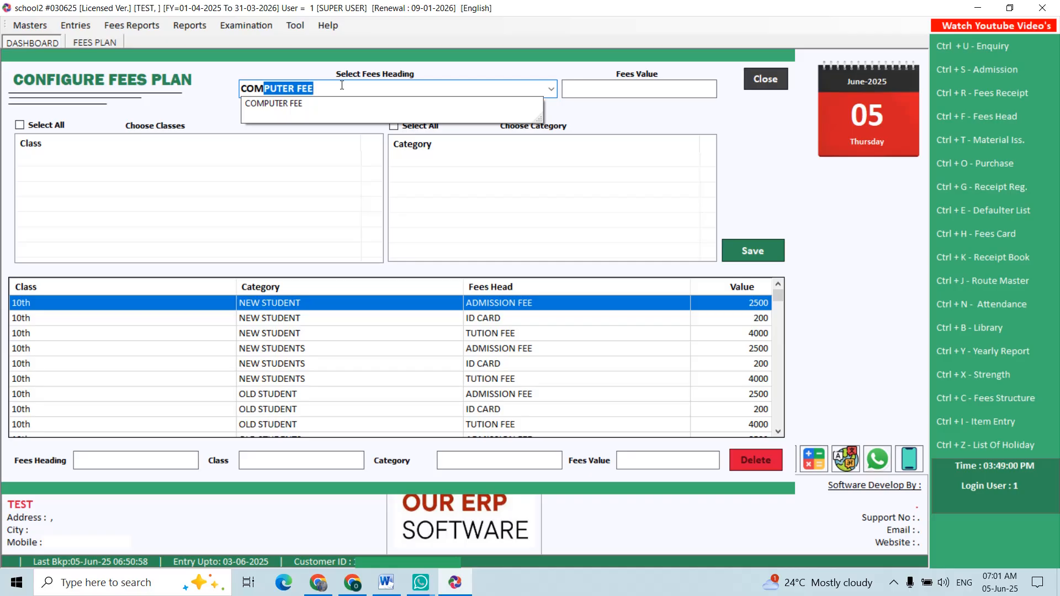
pyautogui.press('Return')
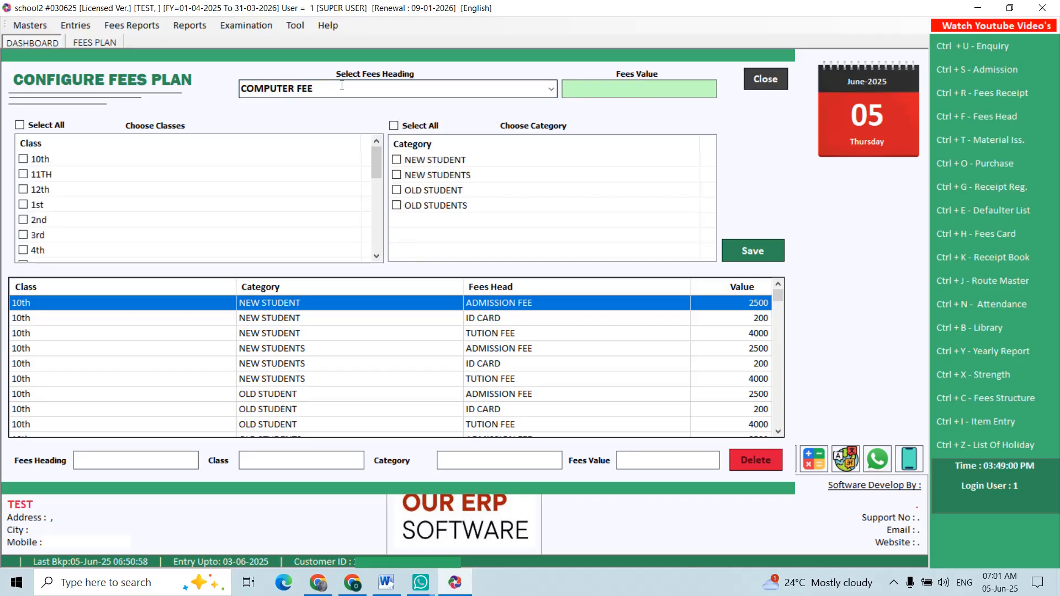
pyautogui.write('300')
pyautogui.press('Return')
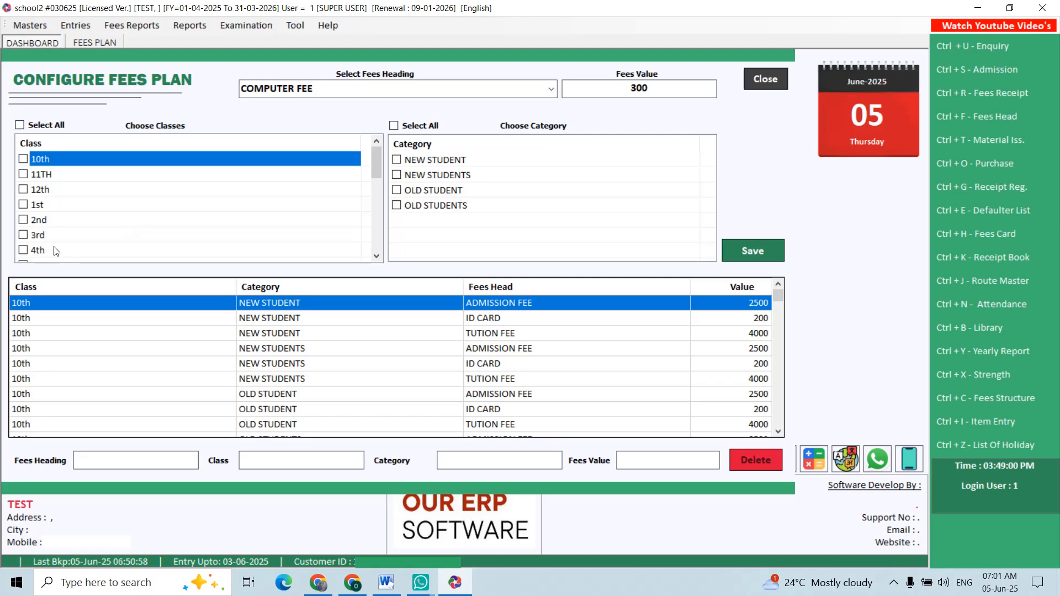
# - Apply the computer fee plan to classes 3rd and 4th and all categories, then save it and close the form
pyautogui.click(25, 251)
pyautogui.scroll(-2, 27, 253)
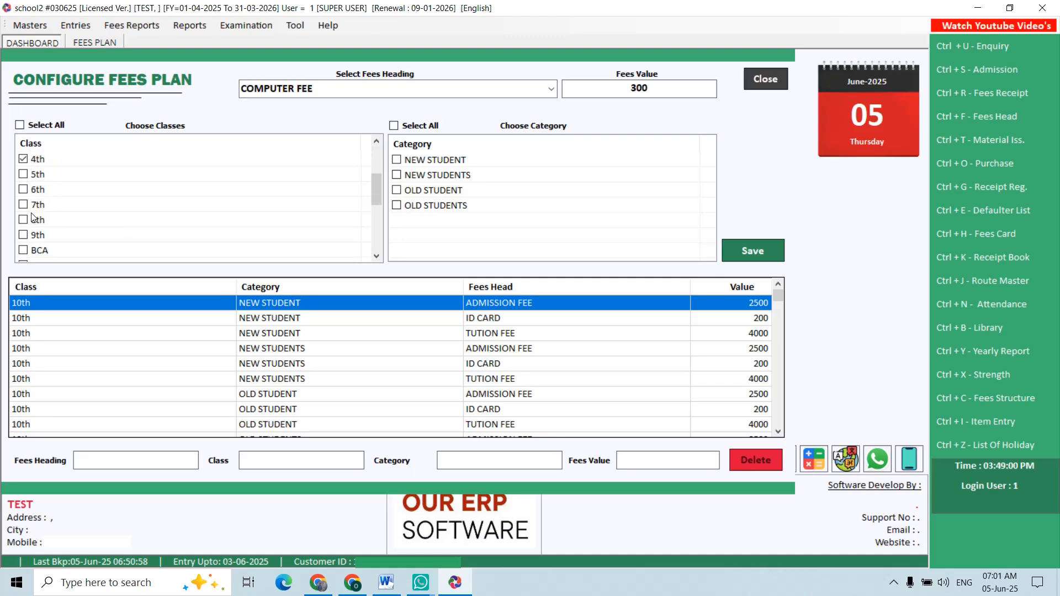
pyautogui.scroll(2, 29, 222)
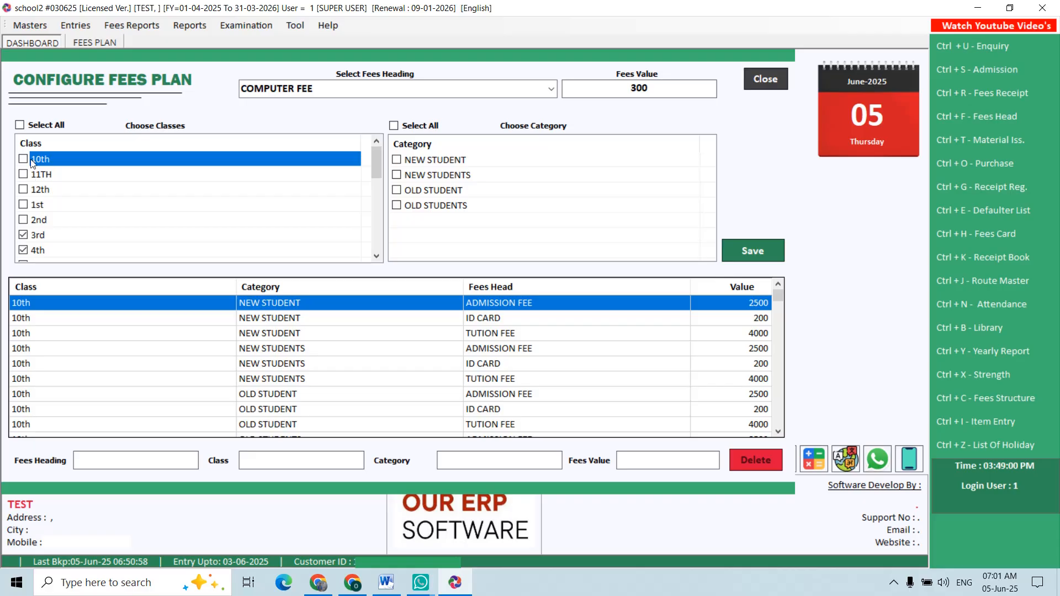
pyautogui.click(20, 126)
pyautogui.click(20, 125)
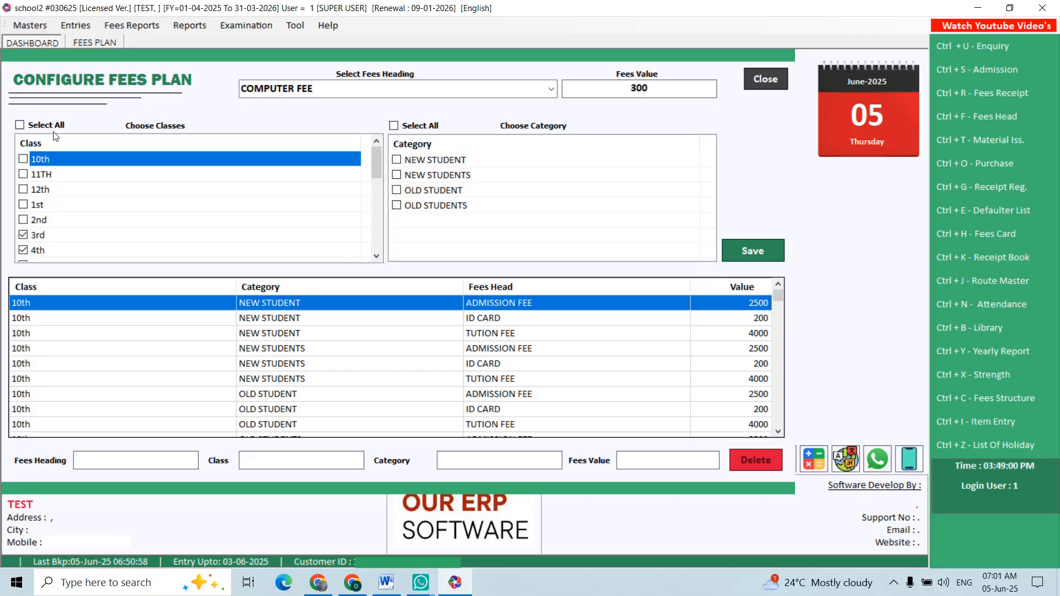
pyautogui.click(394, 125)
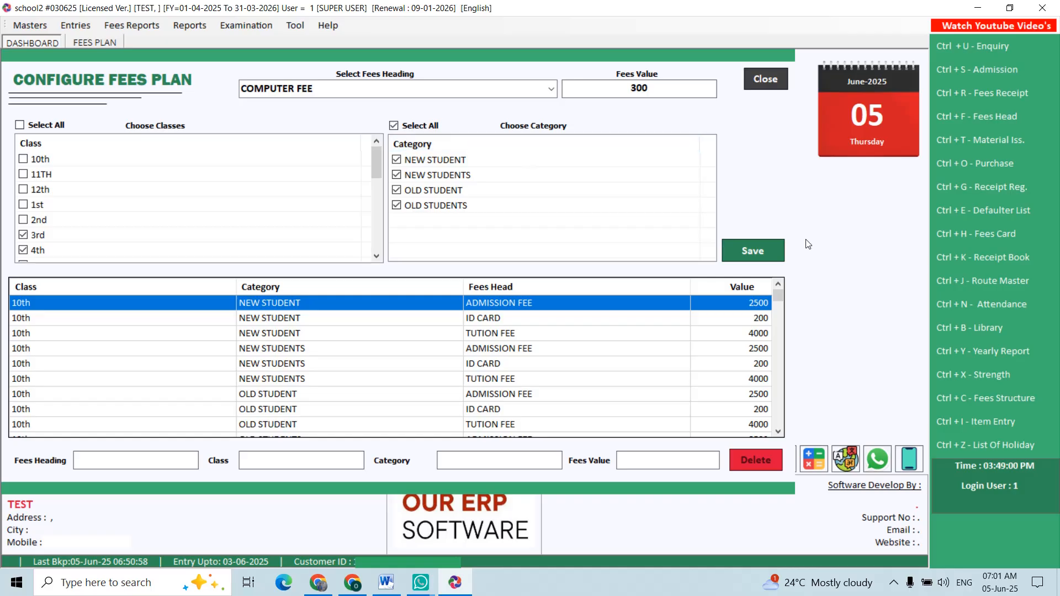
pyautogui.click(769, 241)
pyautogui.press('Return')
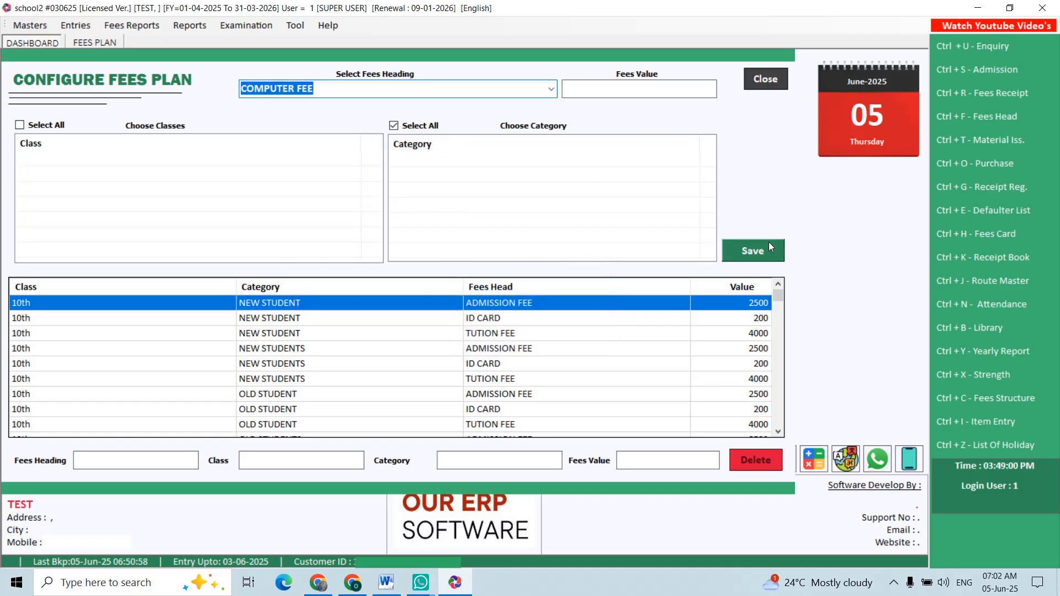
pyautogui.press('Escape')
pyautogui.click(30, 25)
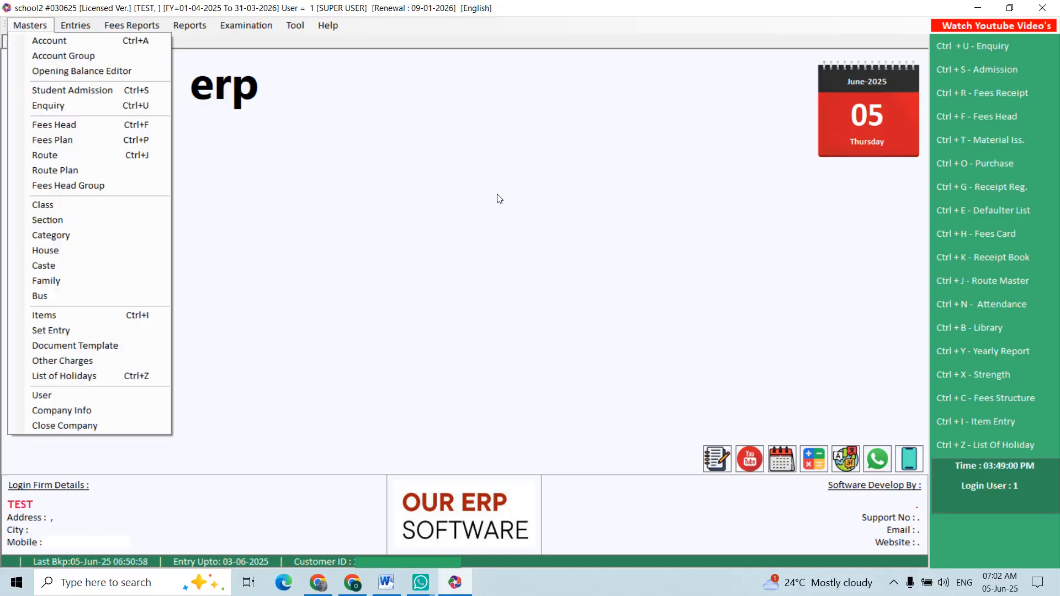
pyautogui.click(500, 199)
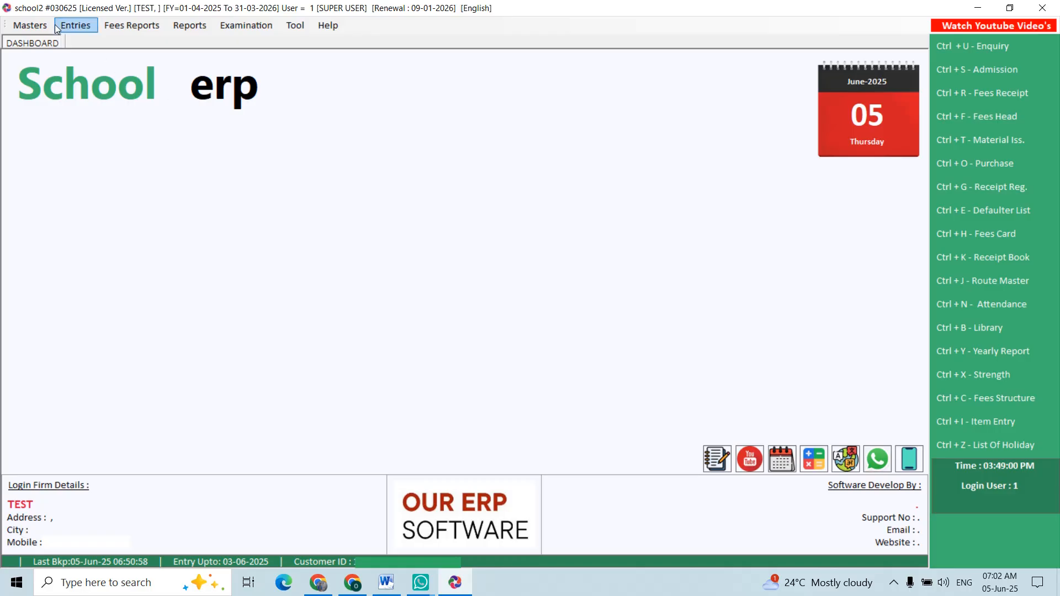
# - Create the route AJMERI GATE with Monthly frequency, save it and close the route form
pyautogui.click(30, 25)
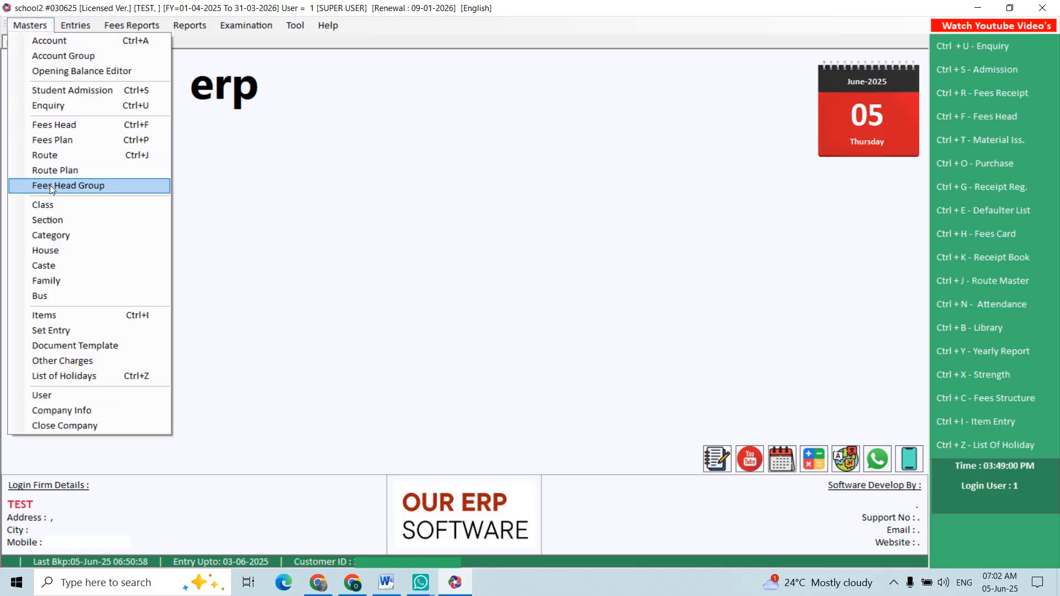
pyautogui.click(61, 158)
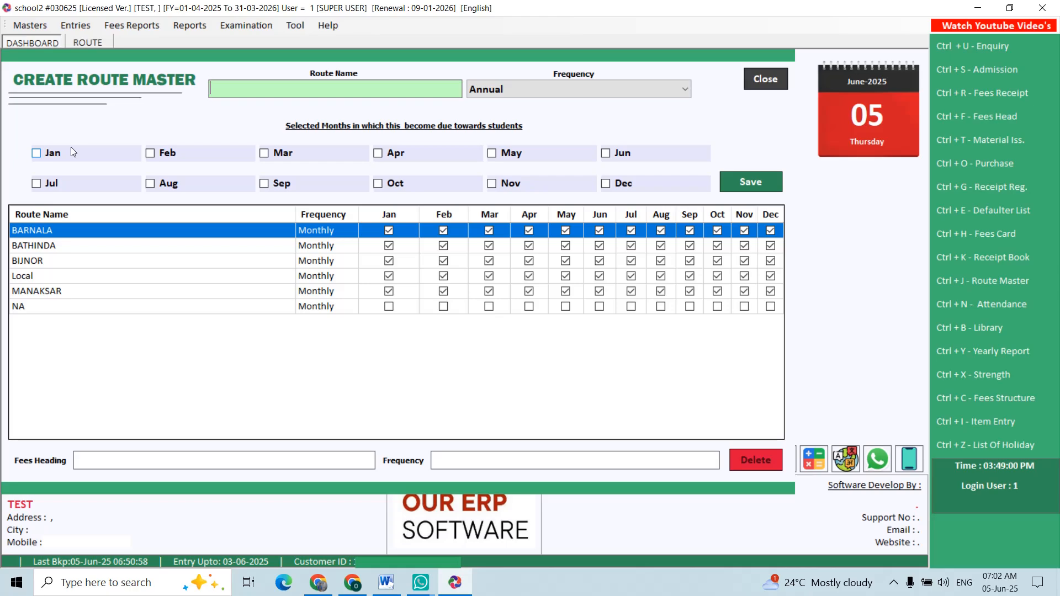
pyautogui.write('AJMERI GATE')
pyautogui.press('Return')
pyautogui.press('m')
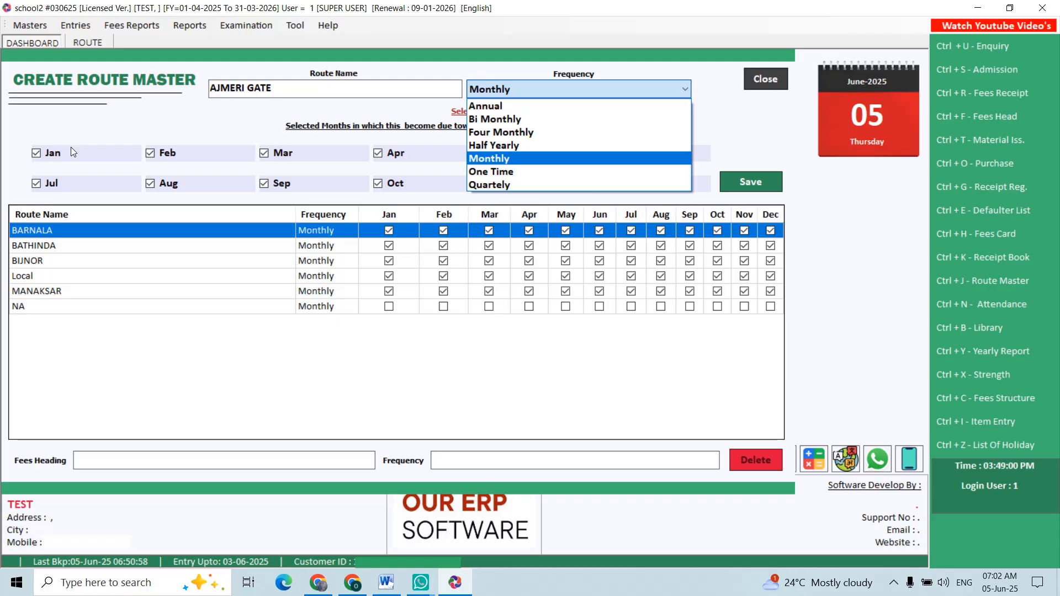
pyautogui.press('Return')
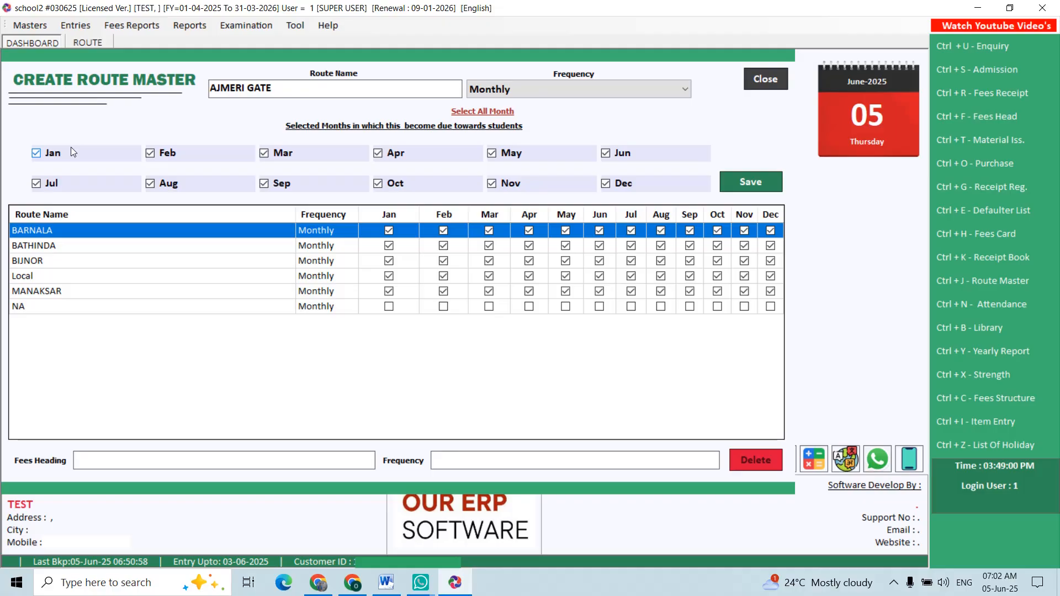
pyautogui.click(741, 188)
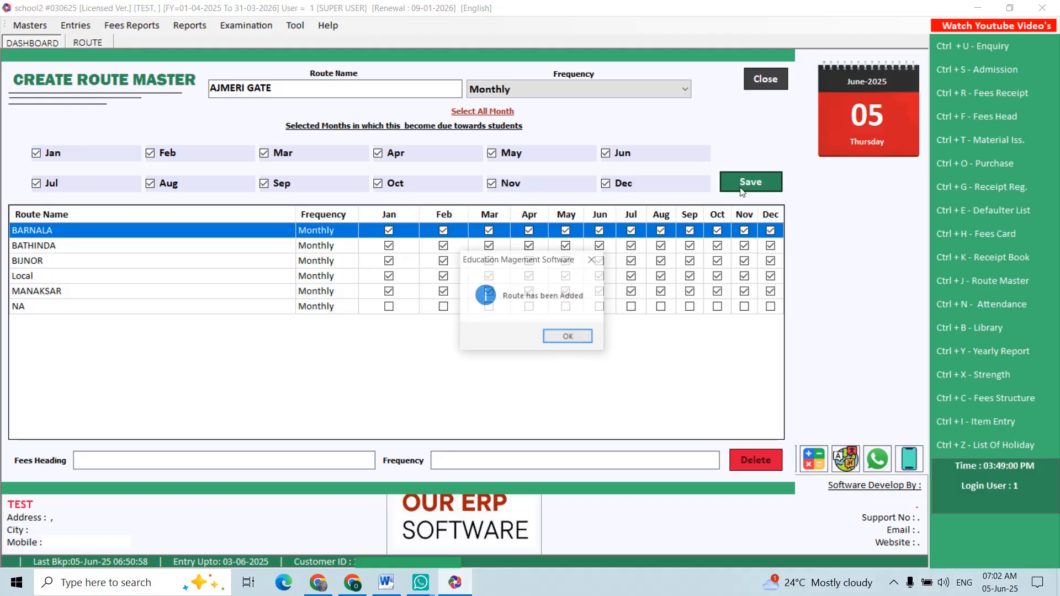
pyautogui.press('Return')
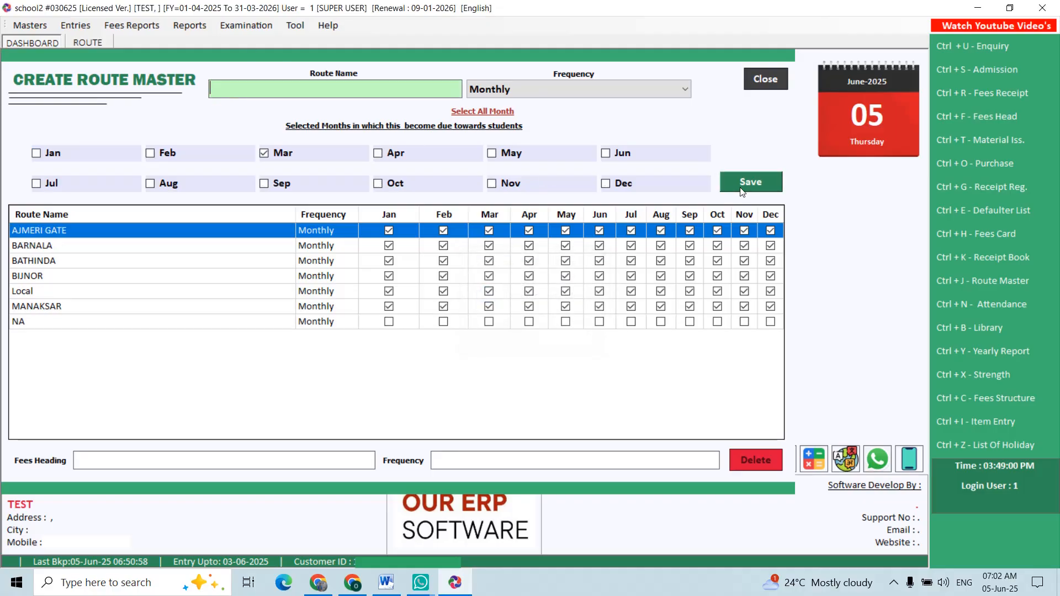
pyautogui.press('Escape')
# - Start a route plan for AJMERI GATE with a fees value of 600
pyautogui.click(31, 26)
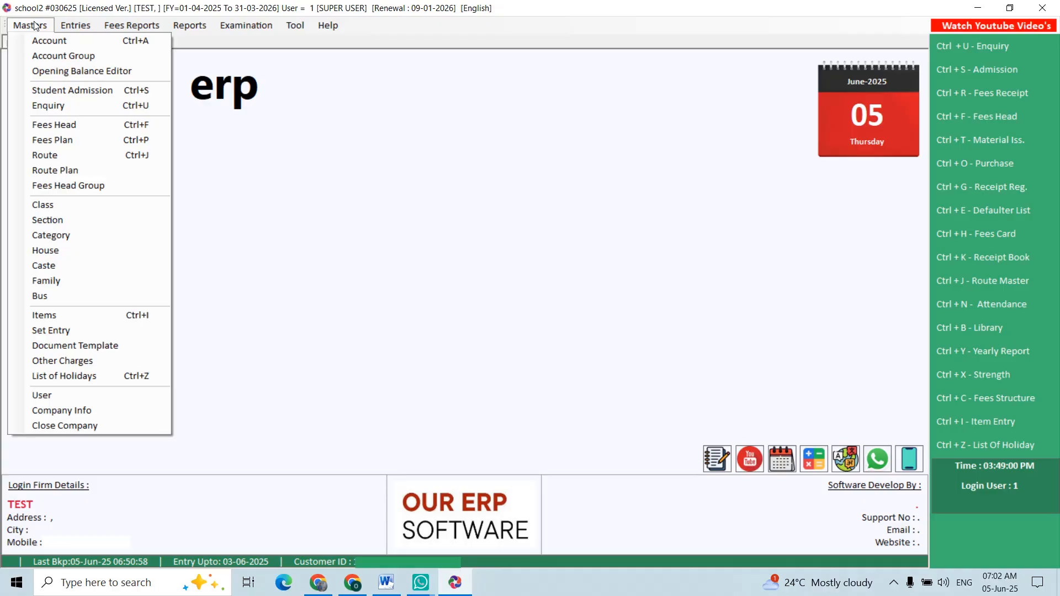
pyautogui.click(76, 171)
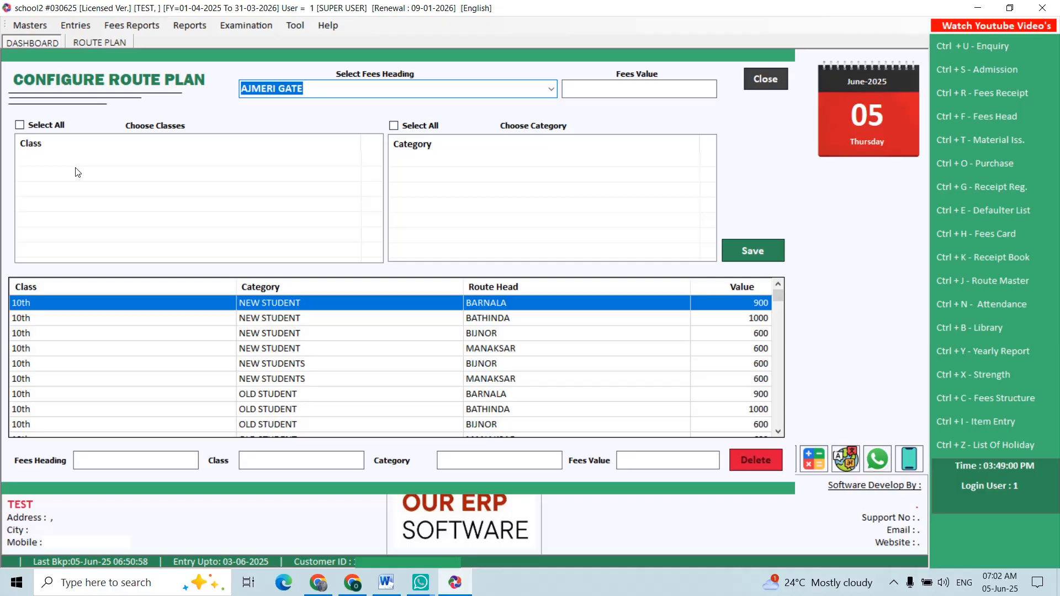
pyautogui.press('Return')
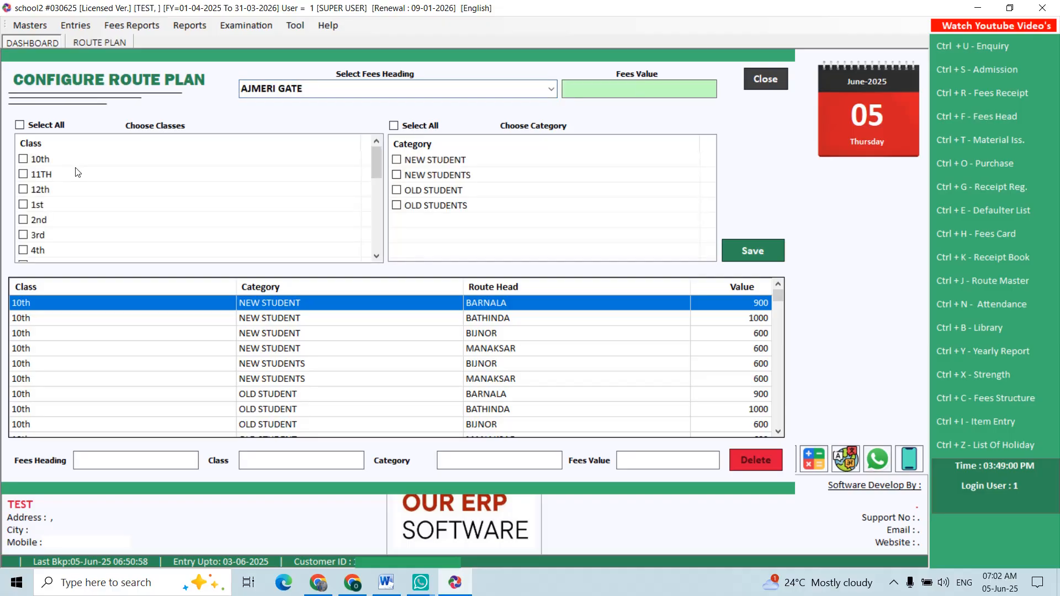
pyautogui.write('600')
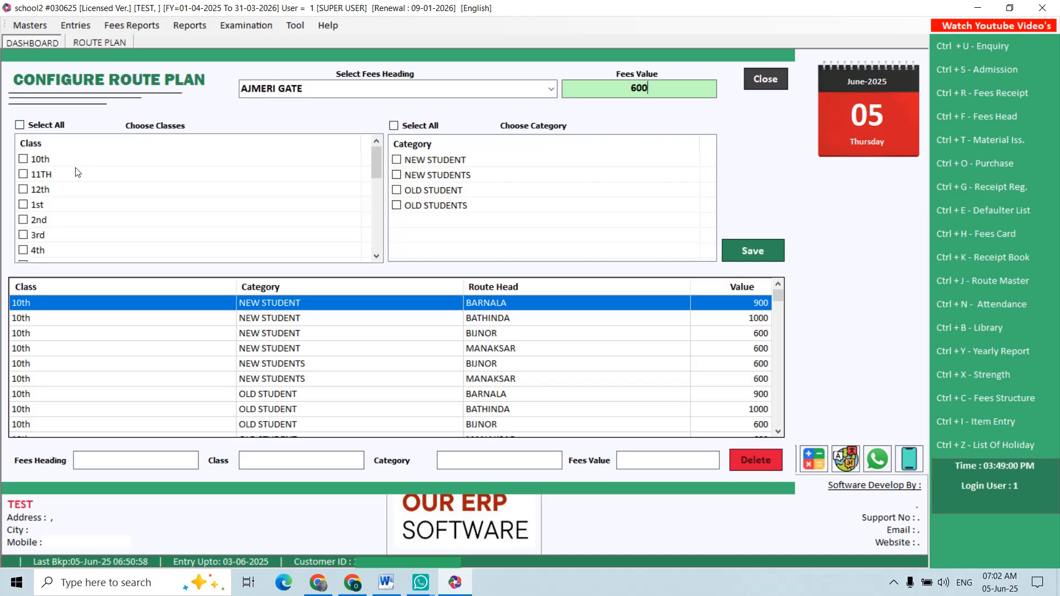
pyautogui.press('Return')
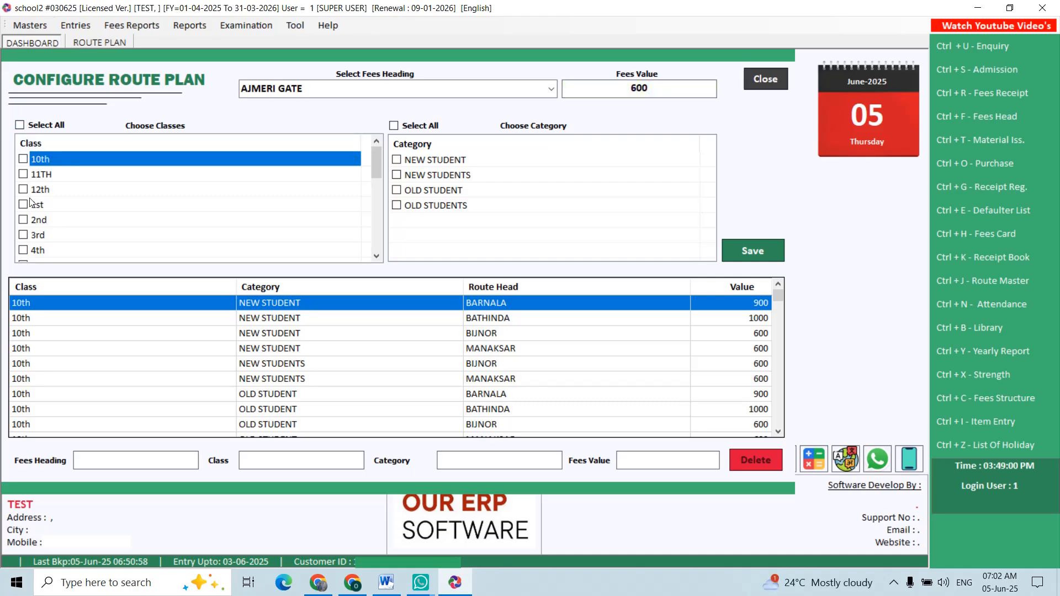
# - Apply the AJMERI GATE route plan to classes 3rd and 4th and all categories, save it and close the form
pyautogui.click(23, 251)
pyautogui.click(23, 235)
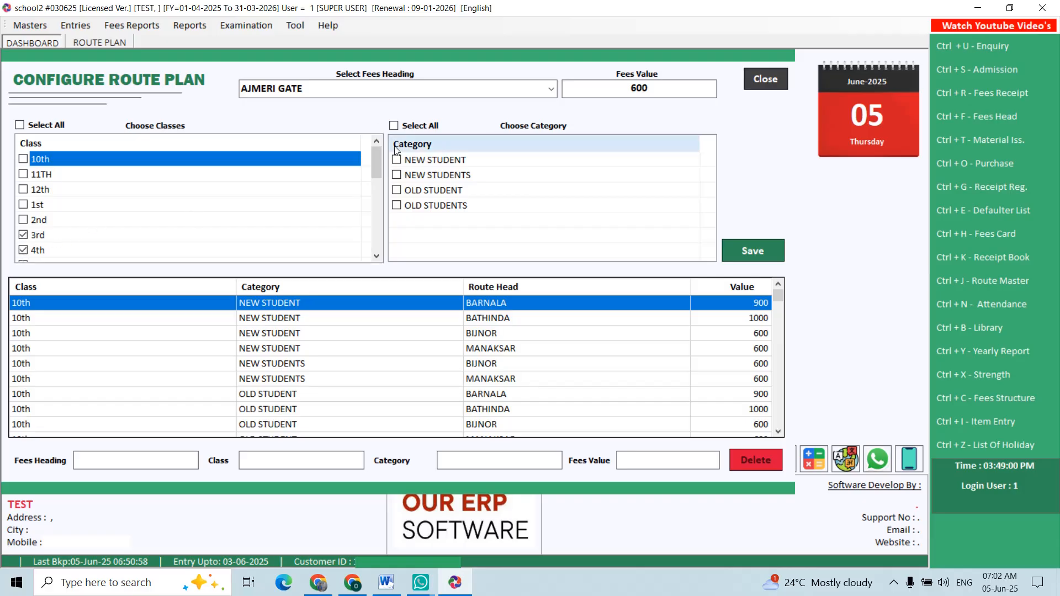
pyautogui.click(393, 125)
pyautogui.click(771, 243)
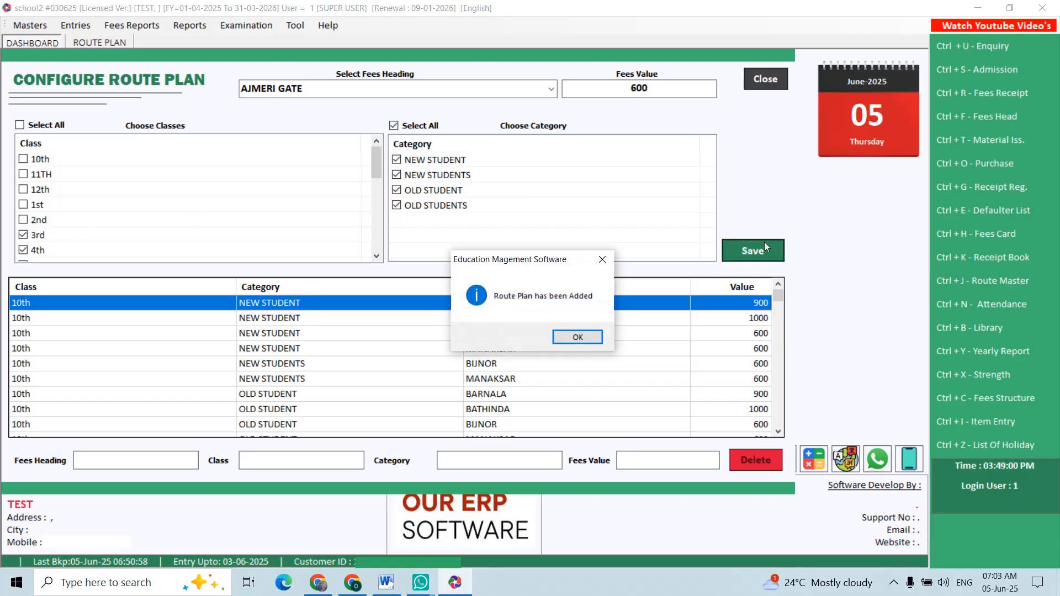
pyautogui.press('Return')
pyautogui.press('Escape')
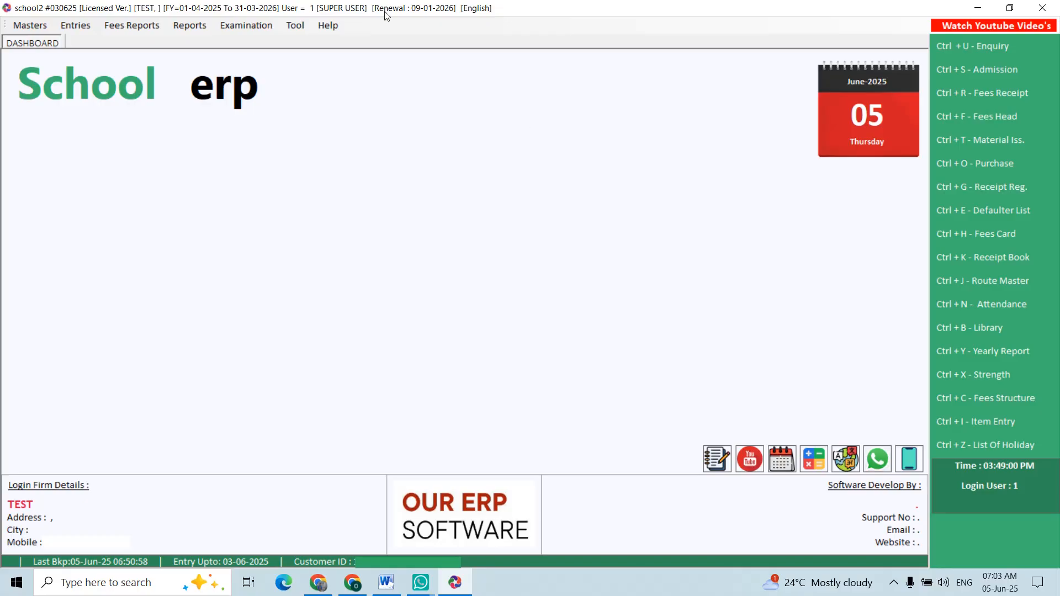
# - Try to add a class named BCA, replace the name with BA, save the class and close the class form
pyautogui.click(25, 25)
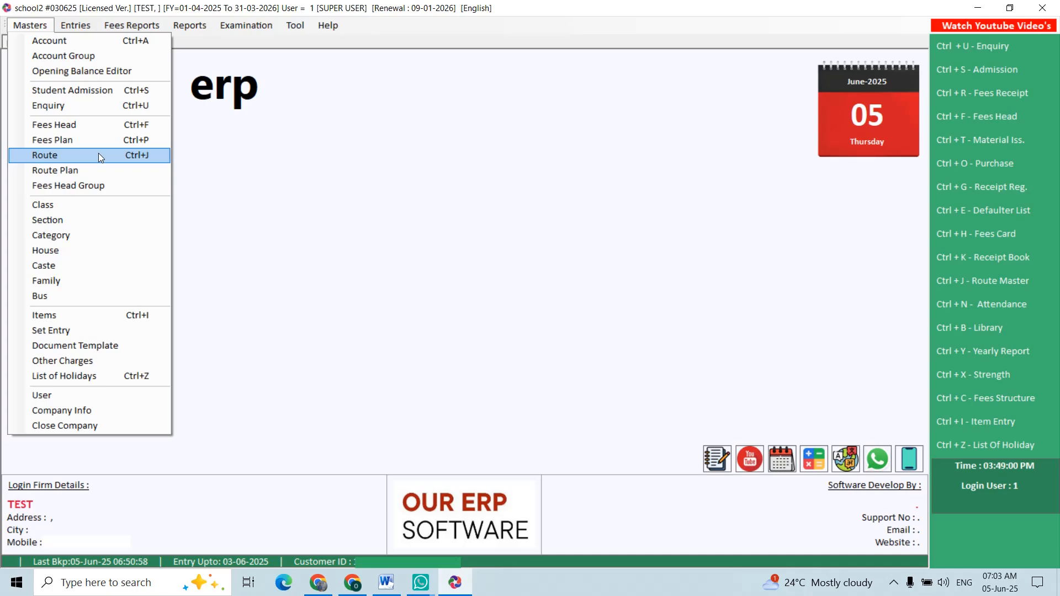
pyautogui.click(66, 204)
pyautogui.scroll(-5, 436, 335)
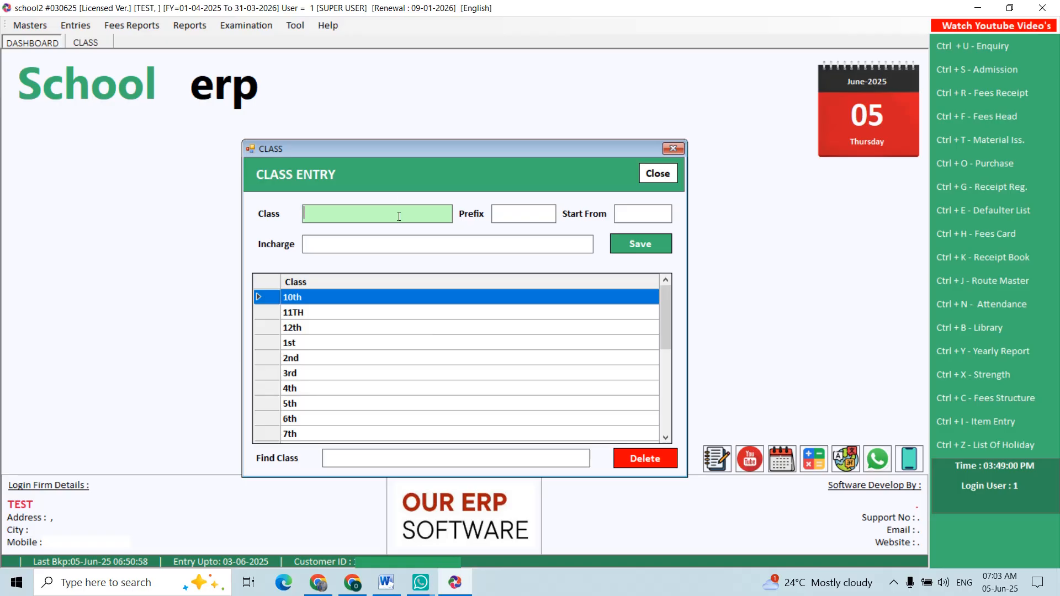
pyautogui.write('BCA')
pyautogui.press('Return')
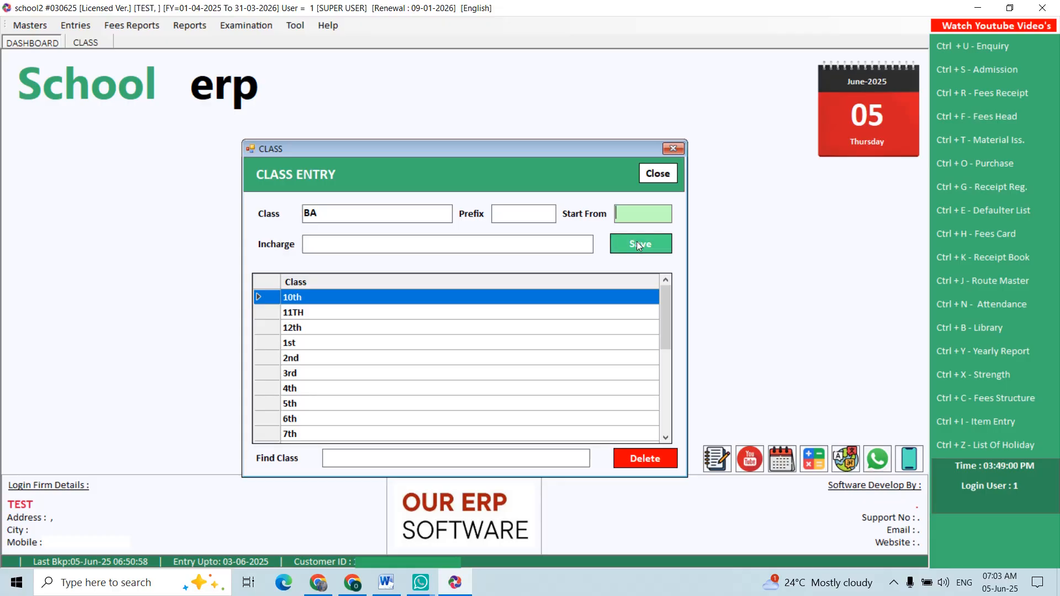
pyautogui.click(637, 243)
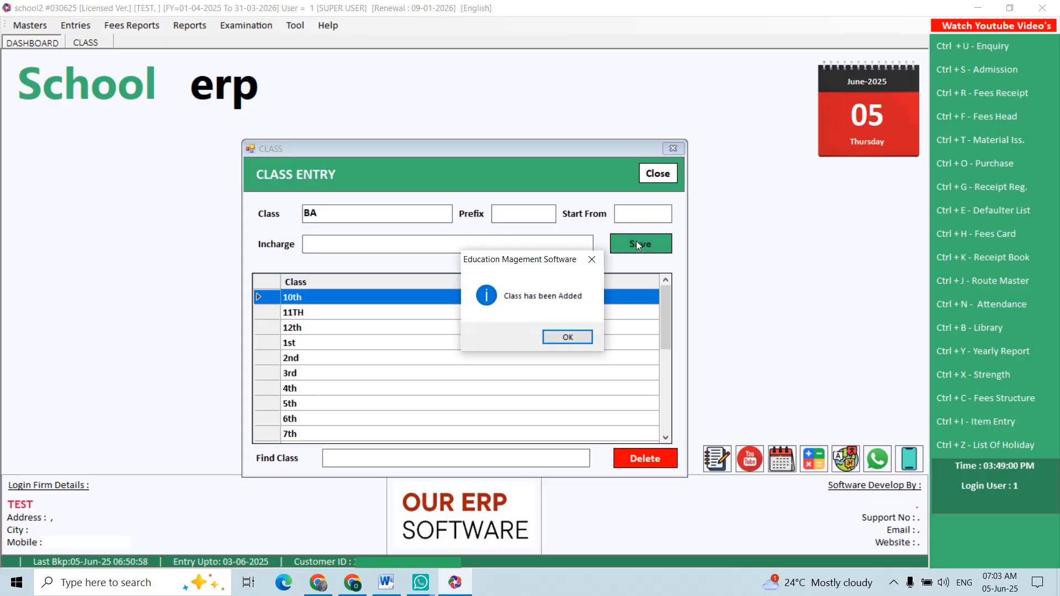
pyautogui.press('Return')
# - View the existing sections in the section master and close the form
pyautogui.click(30, 24)
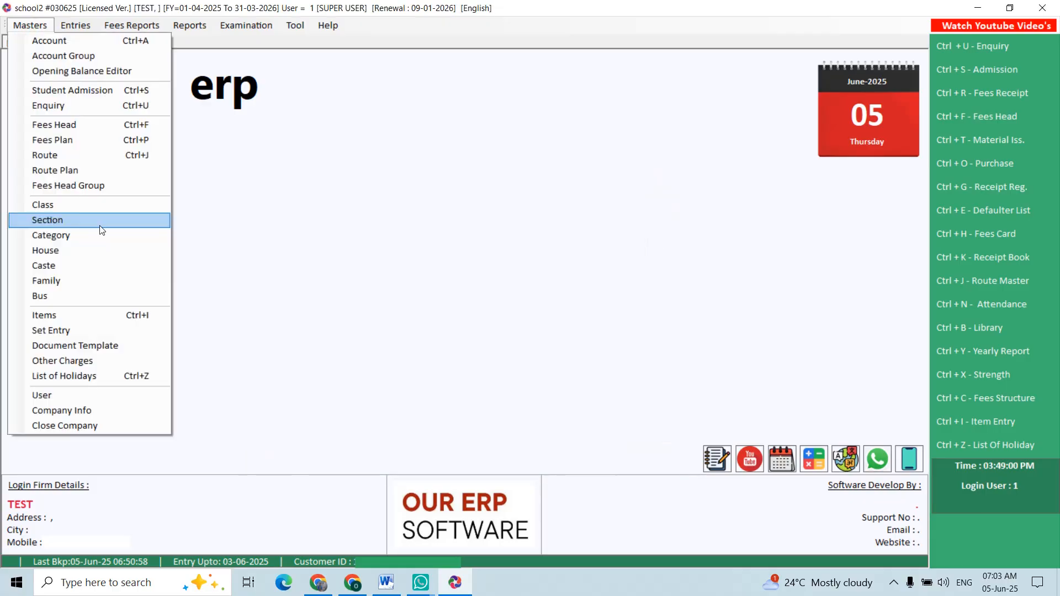
pyautogui.click(101, 221)
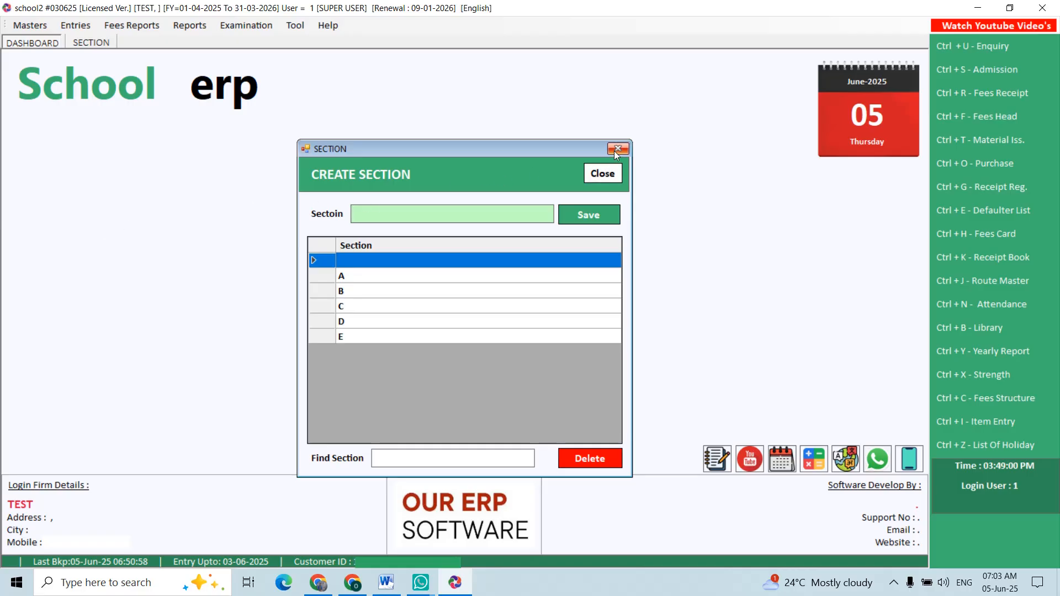
pyautogui.click(603, 173)
# - Create the item BALL with a rate of 600 and an opening stock of 50, save it and close the item form
pyautogui.click(46, 22)
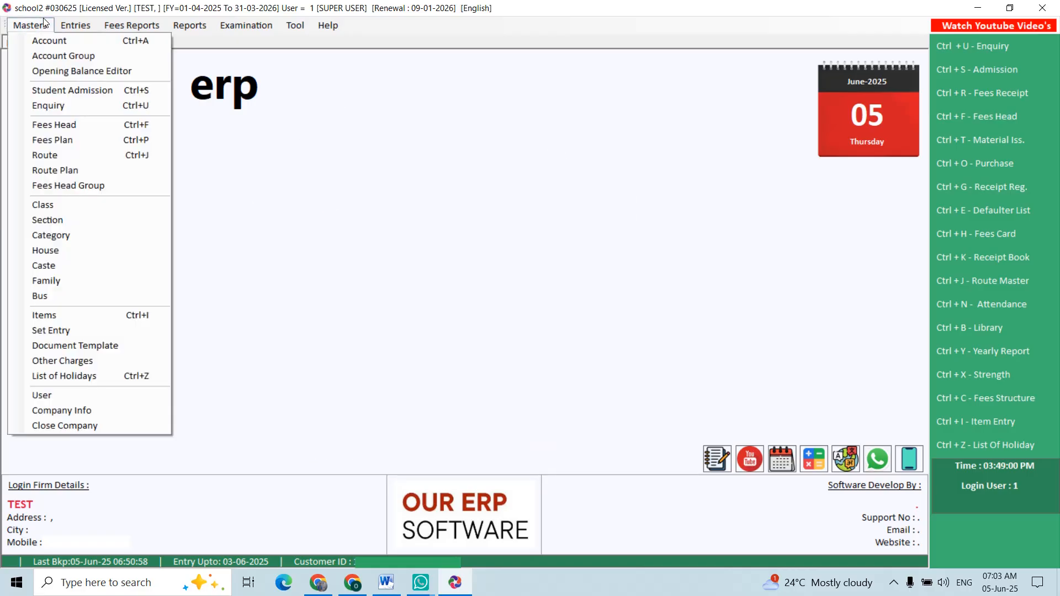
pyautogui.click(64, 316)
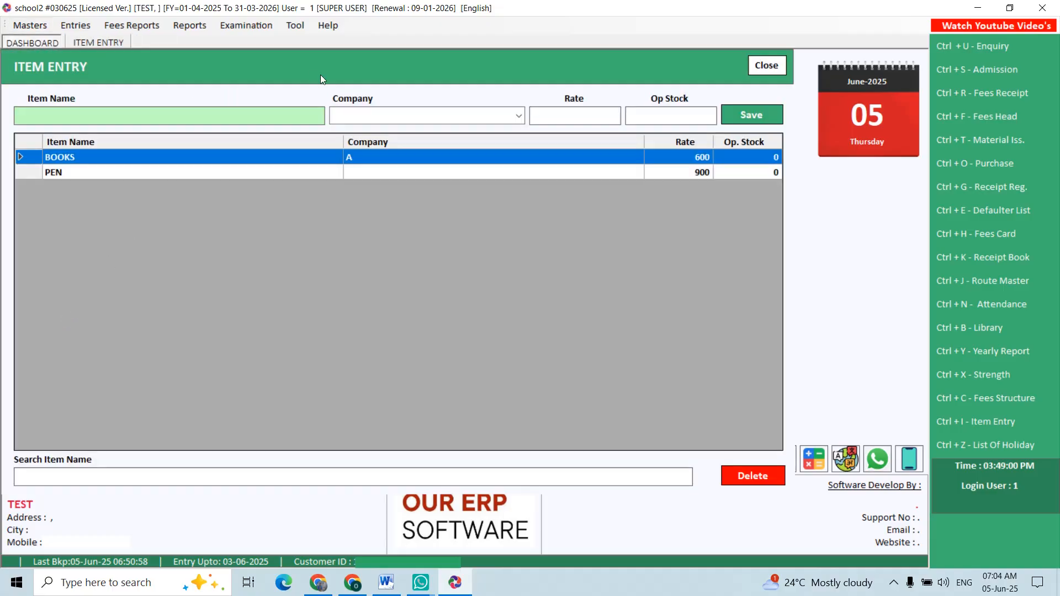
pyautogui.write('FOOTBAL')
pyautogui.write('L')
pyautogui.press('Return')
pyautogui.press('Return')
pyautogui.write('600')
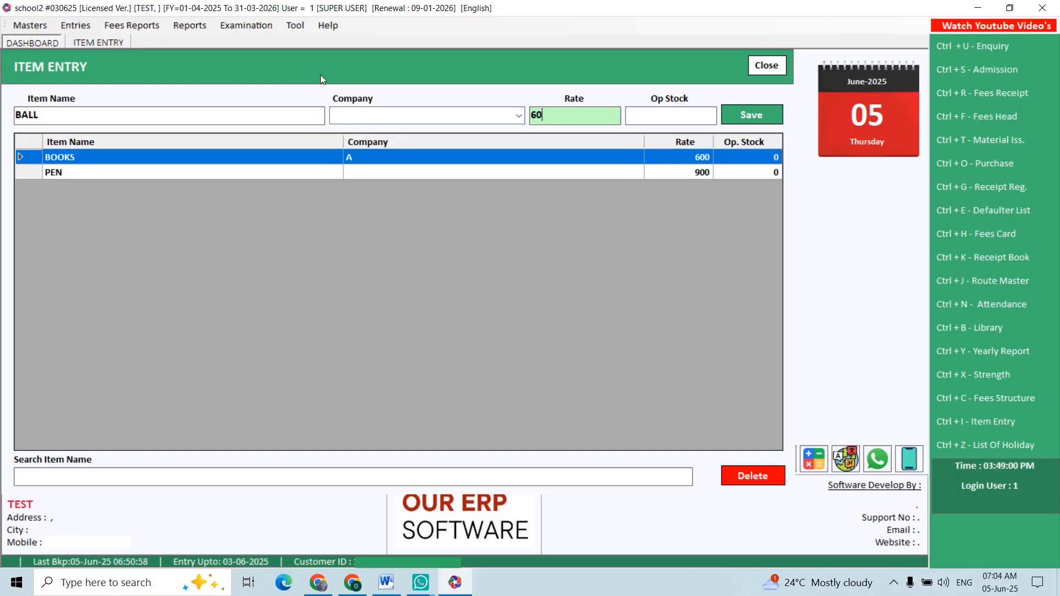
pyautogui.press('Return')
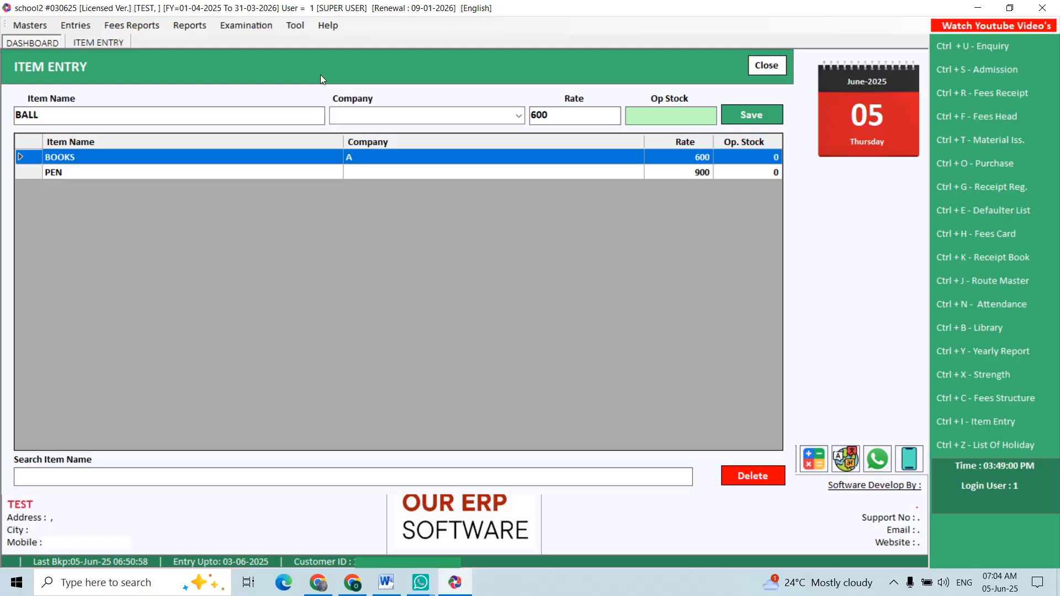
pyautogui.write('50')
pyautogui.press('Return')
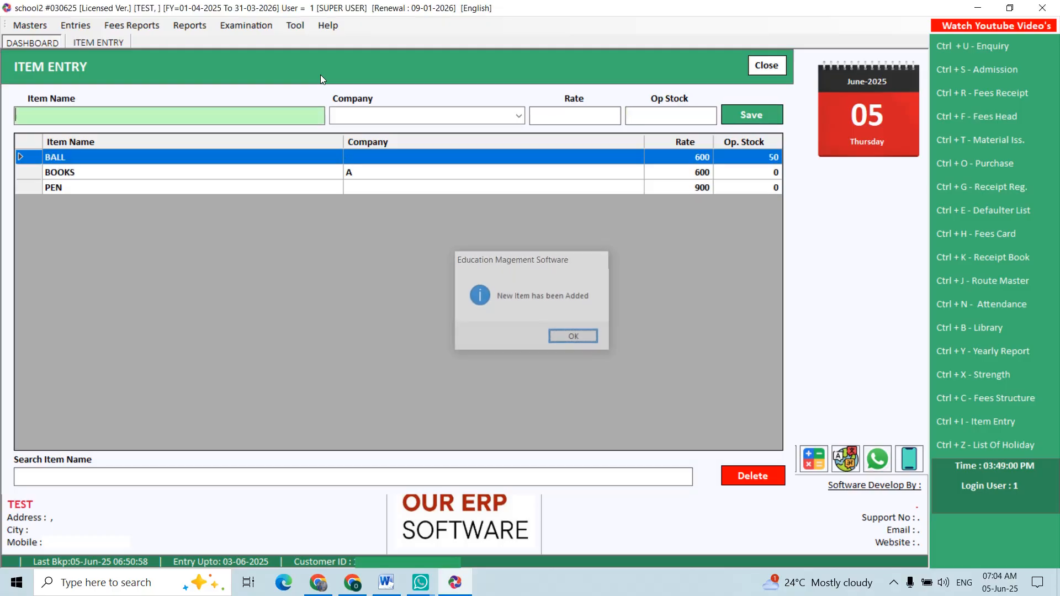
pyautogui.press('Return')
pyautogui.press('Escape')
# - Start a new item set named CLASS 2
pyautogui.click(29, 25)
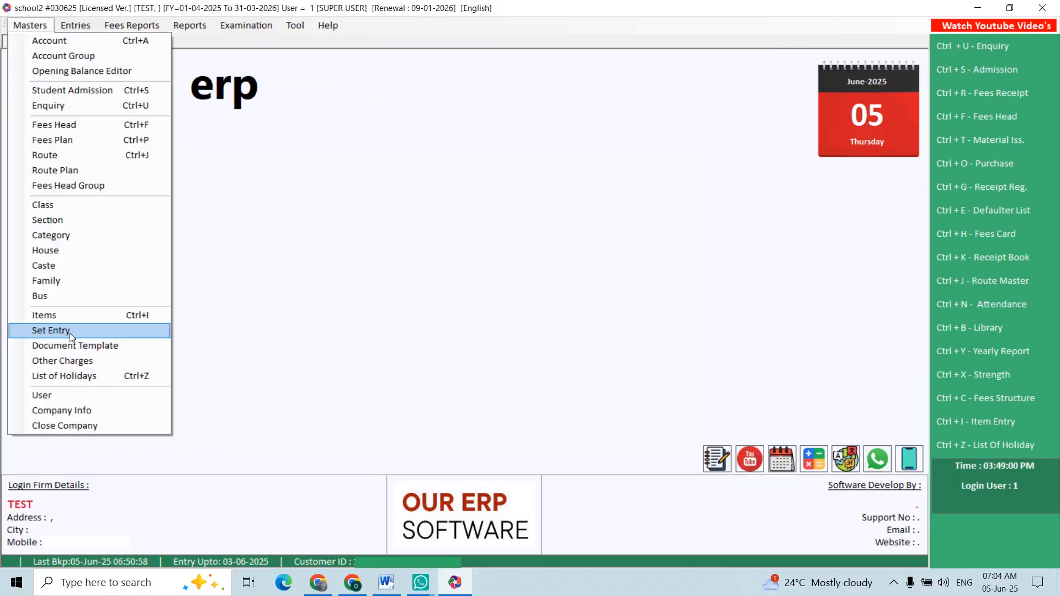
pyautogui.click(51, 330)
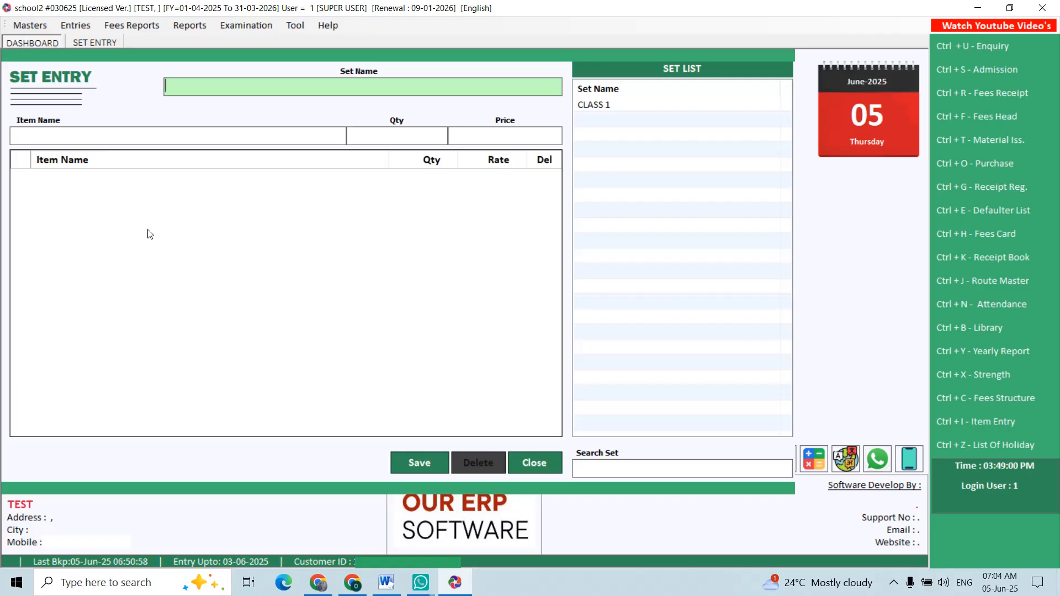
pyautogui.write('CLASS 2')
pyautogui.press('Return')
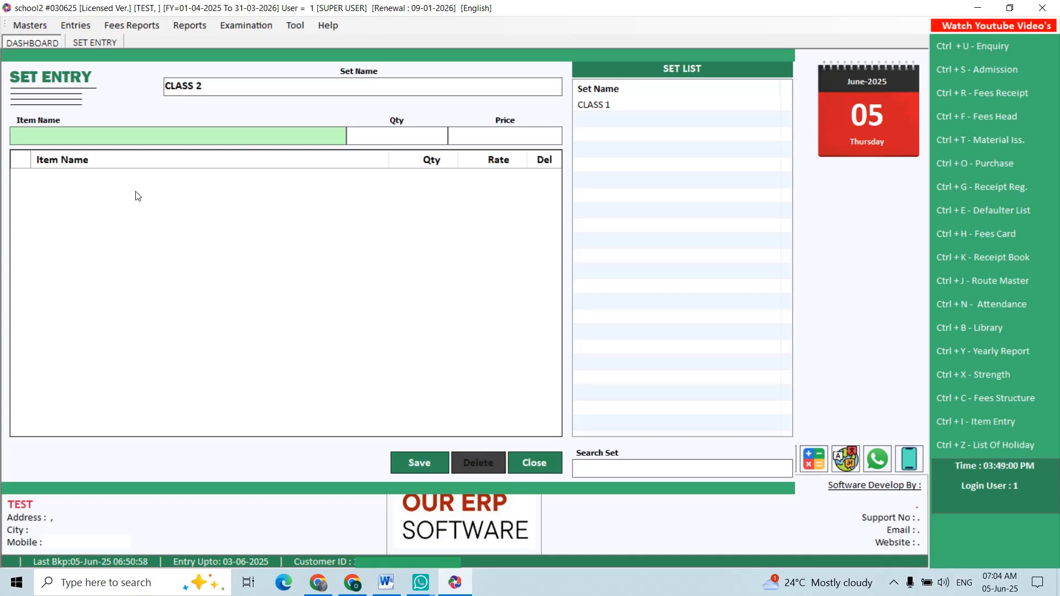
# - Add BALL with quantity 1 and PEN with quantity 2 to the CLASS 2 set, keeping their default prices
pyautogui.write('BA')
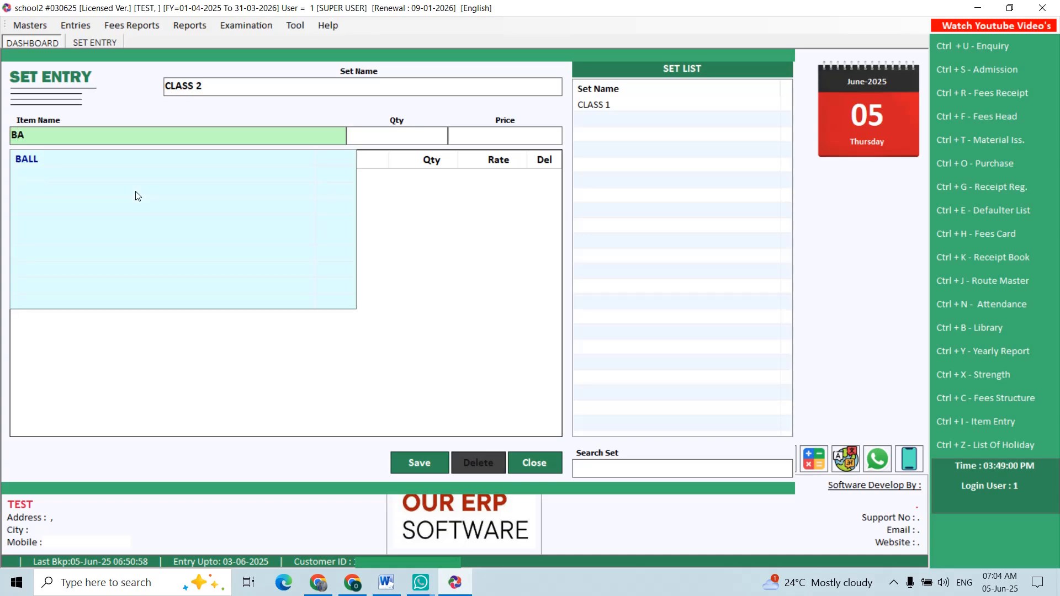
pyautogui.press('Down')
pyautogui.press('Return')
pyautogui.write('1')
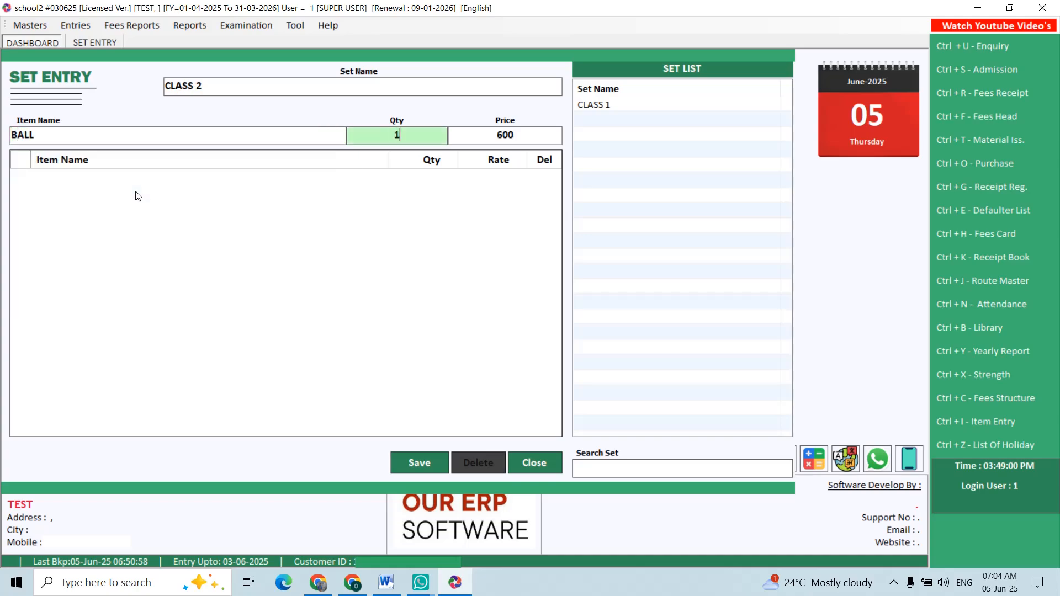
pyautogui.press('Return')
pyautogui.write('PE')
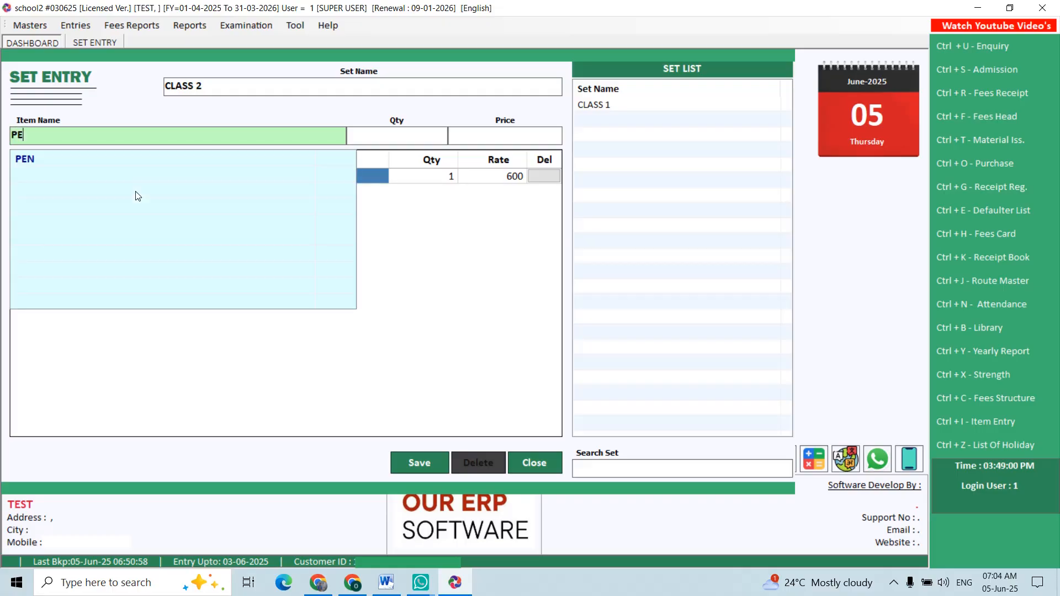
pyautogui.press('Down')
pyautogui.press('Return')
pyautogui.write('2')
pyautogui.press('Return')
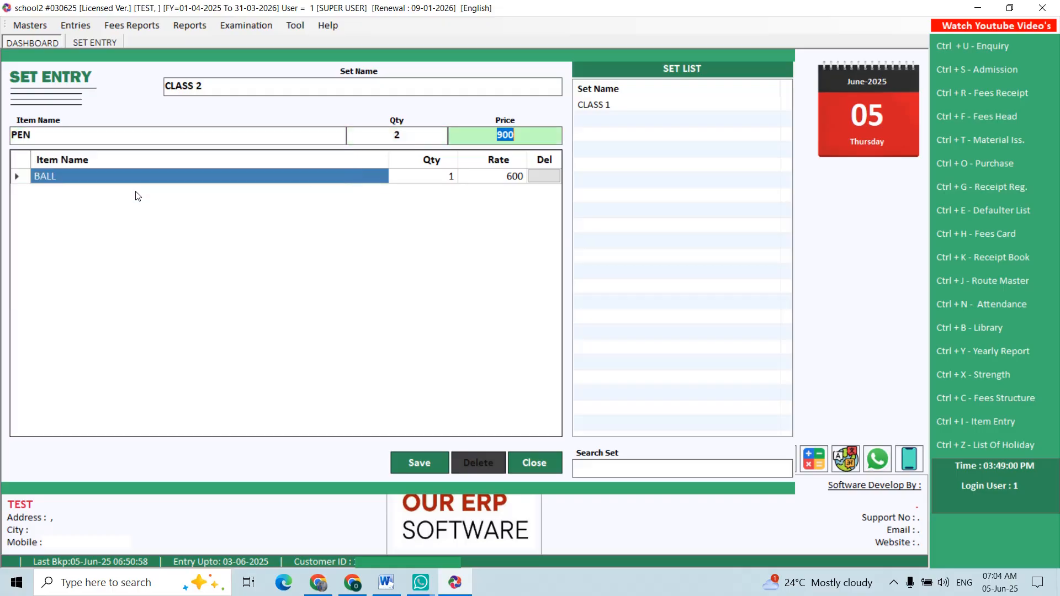
pyautogui.press('Return')
# - Save the CLASS 2 set and close the set entry form
pyautogui.hotkey('alt', 's')
pyautogui.press('Return')
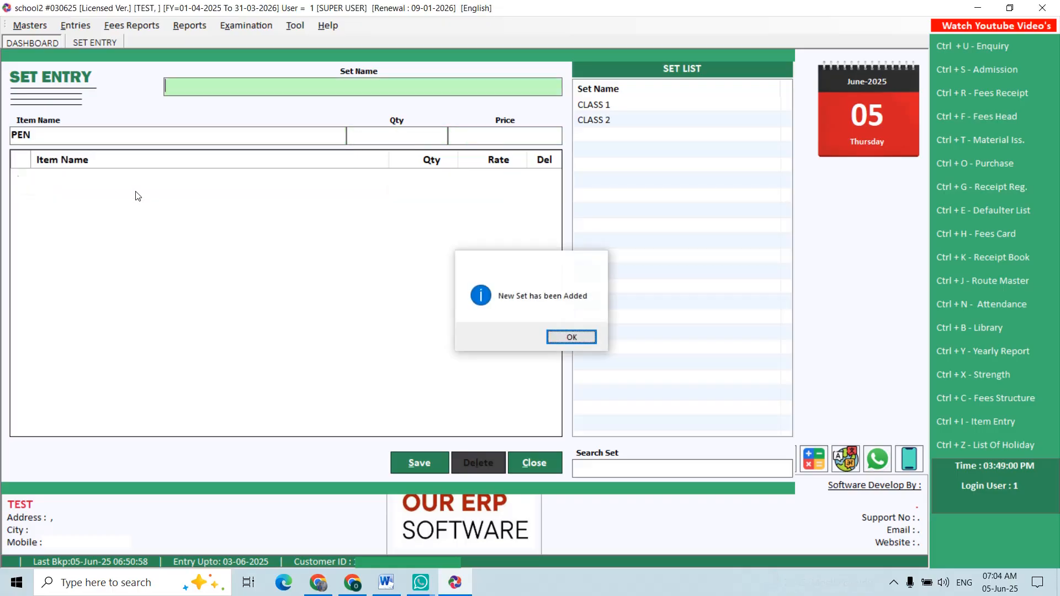
pyautogui.hotkey('alt', 'c')
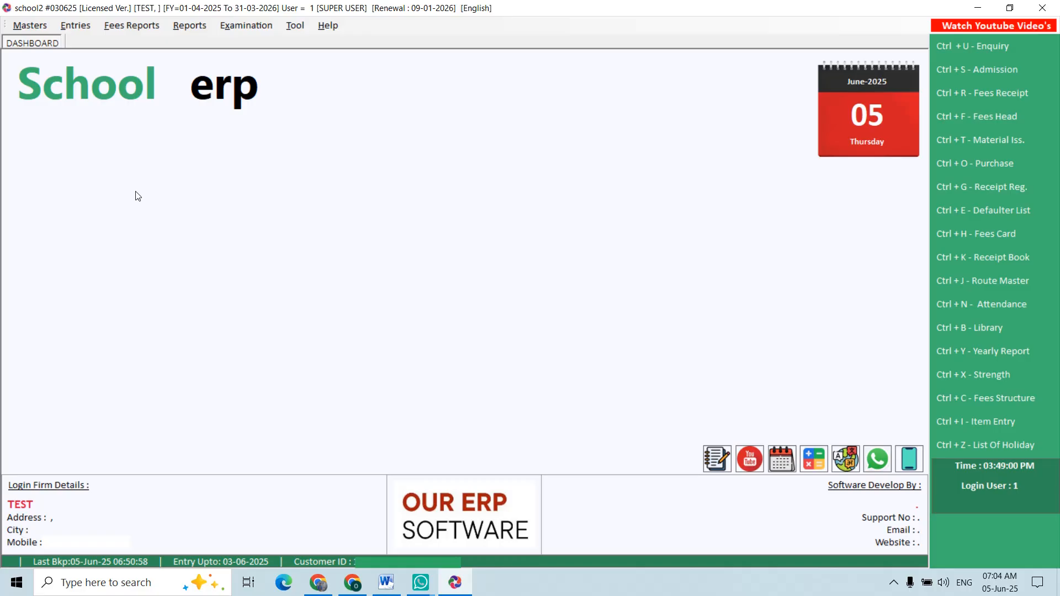
# - Start a fees receipt dated 05-06-2025 and select the second student found by searching for names starting with J
pyautogui.click(65, 28)
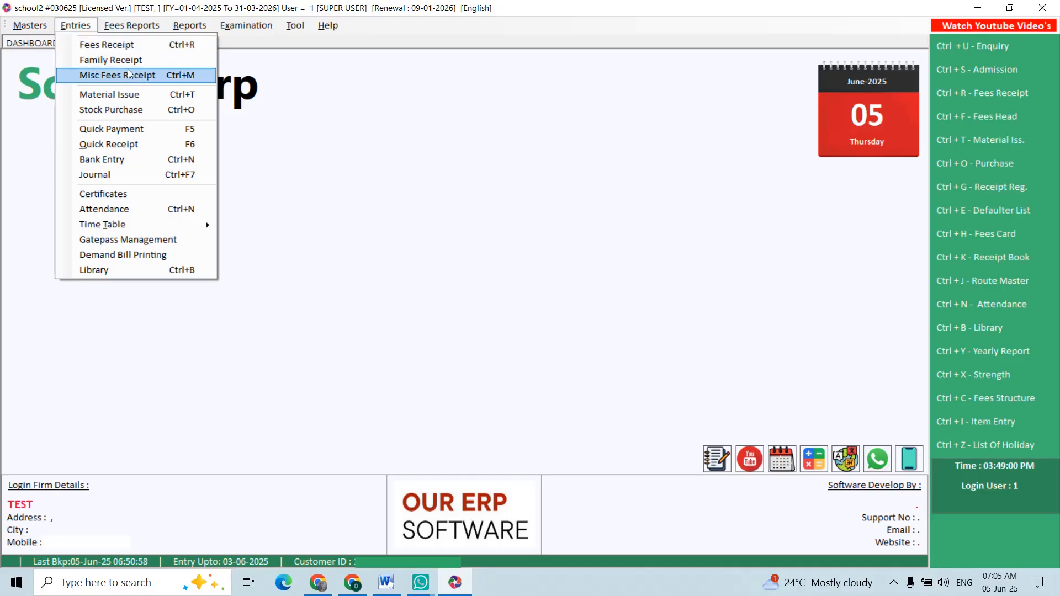
pyautogui.click(127, 48)
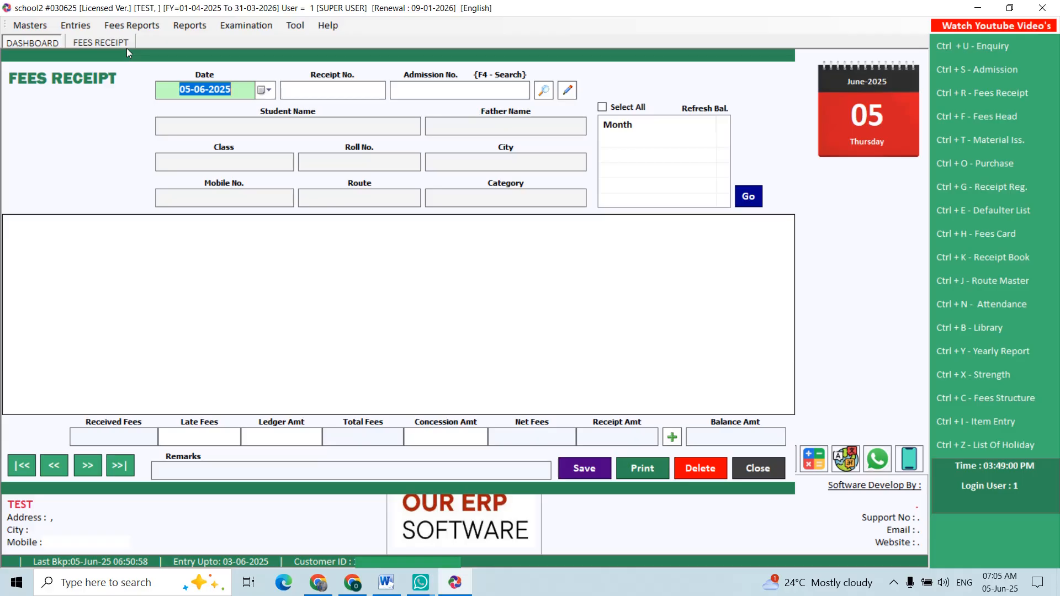
pyautogui.press('Return')
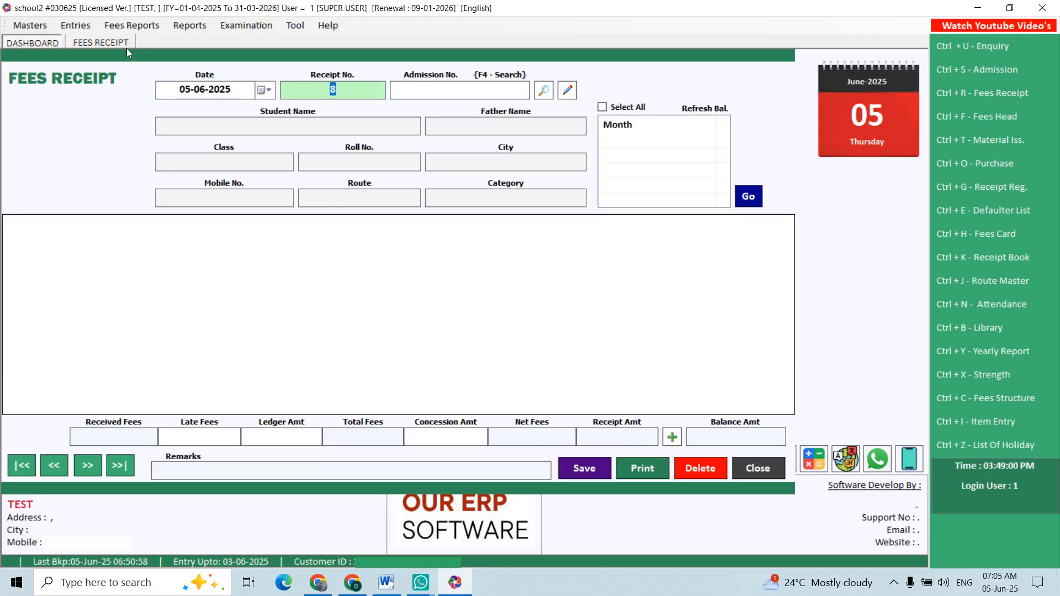
pyautogui.press('Return')
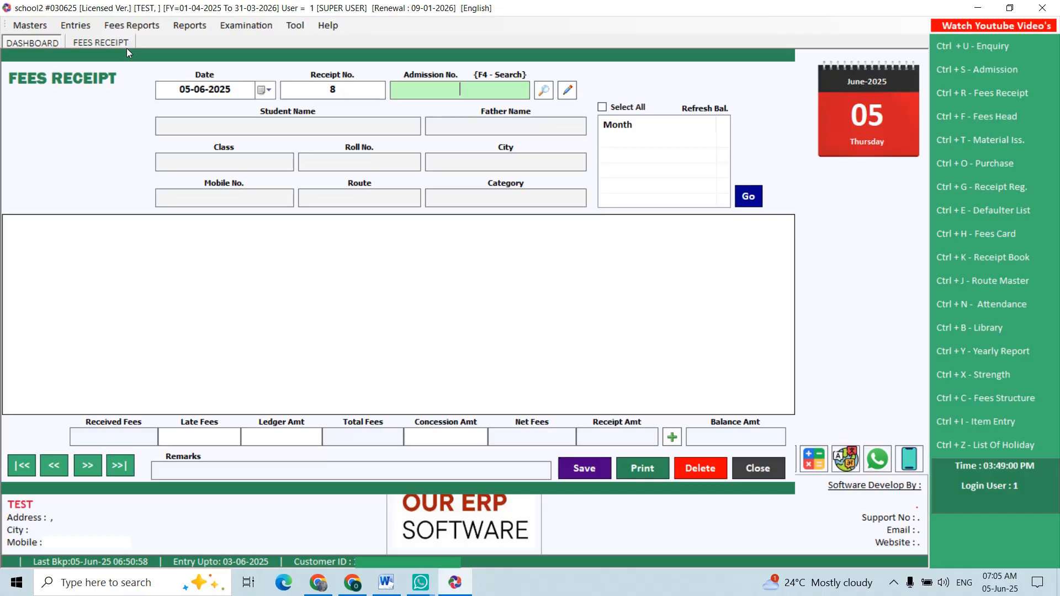
pyautogui.press('F4')
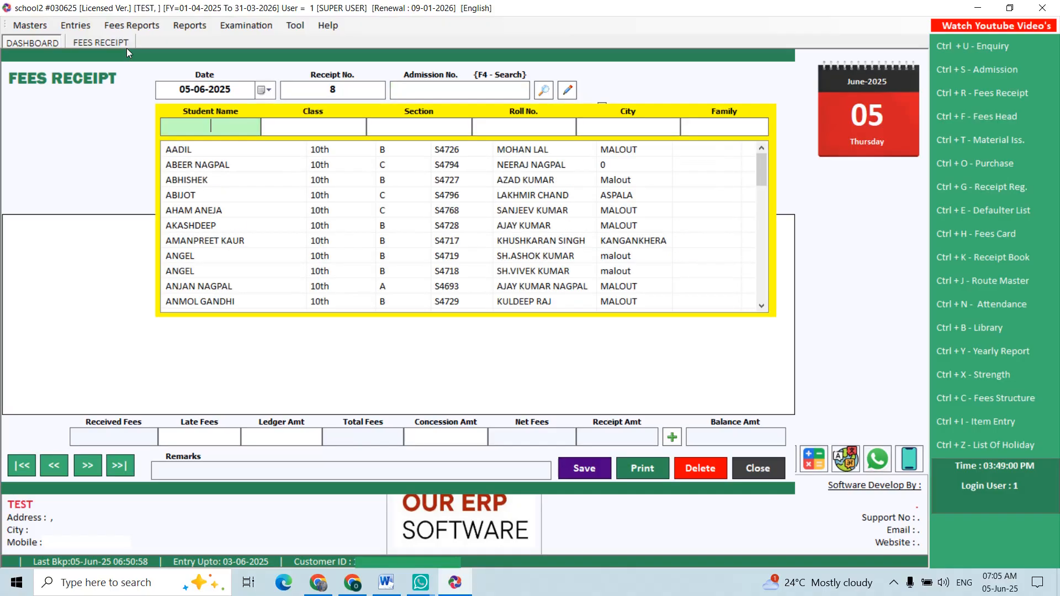
pyautogui.write('J')
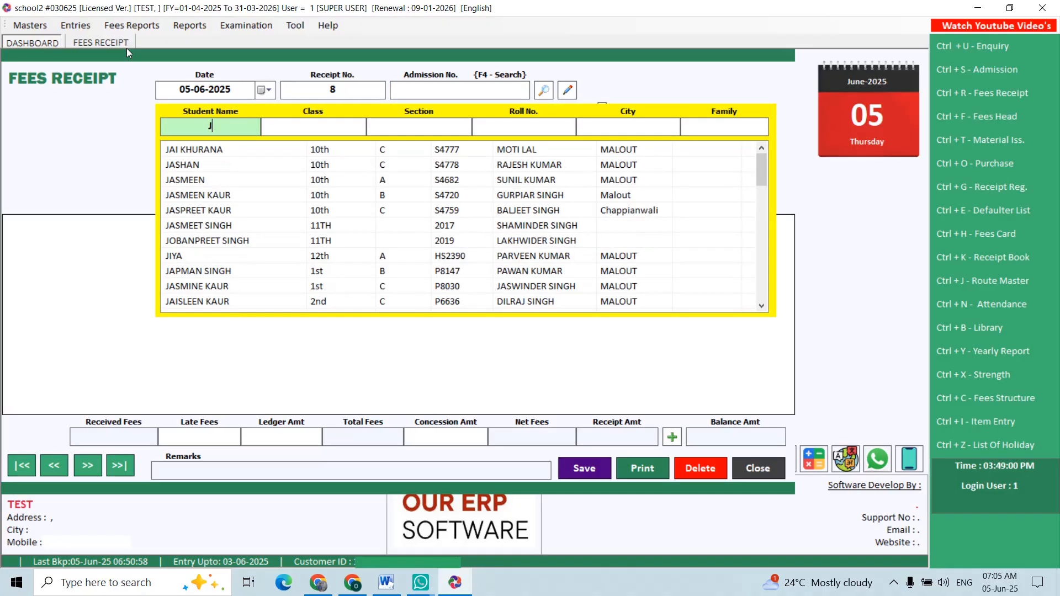
pyautogui.press('Down')
pyautogui.press('Down')
pyautogui.press('Return')
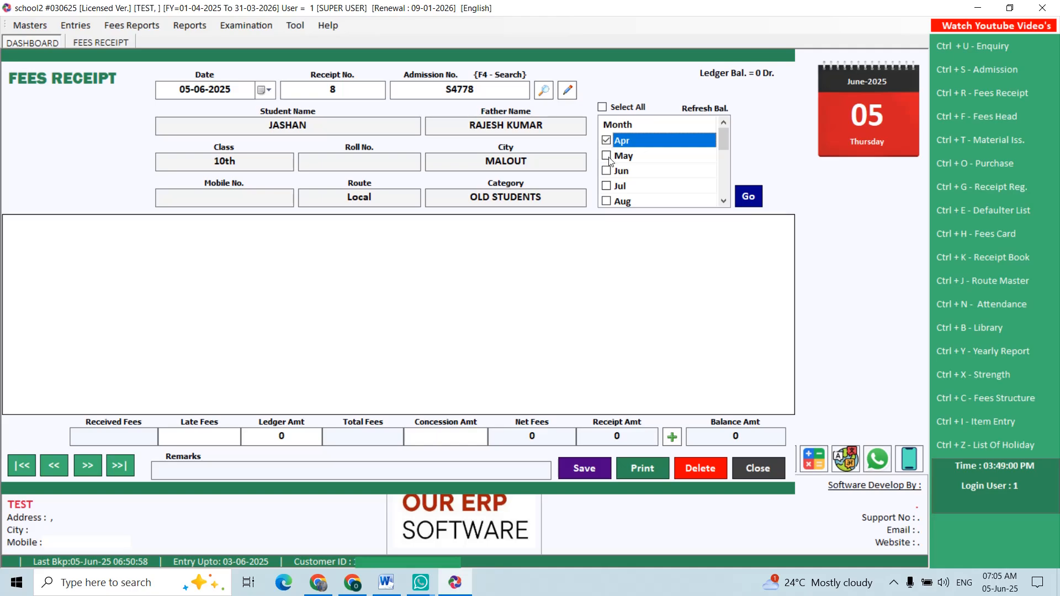
# - Load the student's April and May fees and set the received amount for TUTION FEE to 4000
pyautogui.click(748, 196)
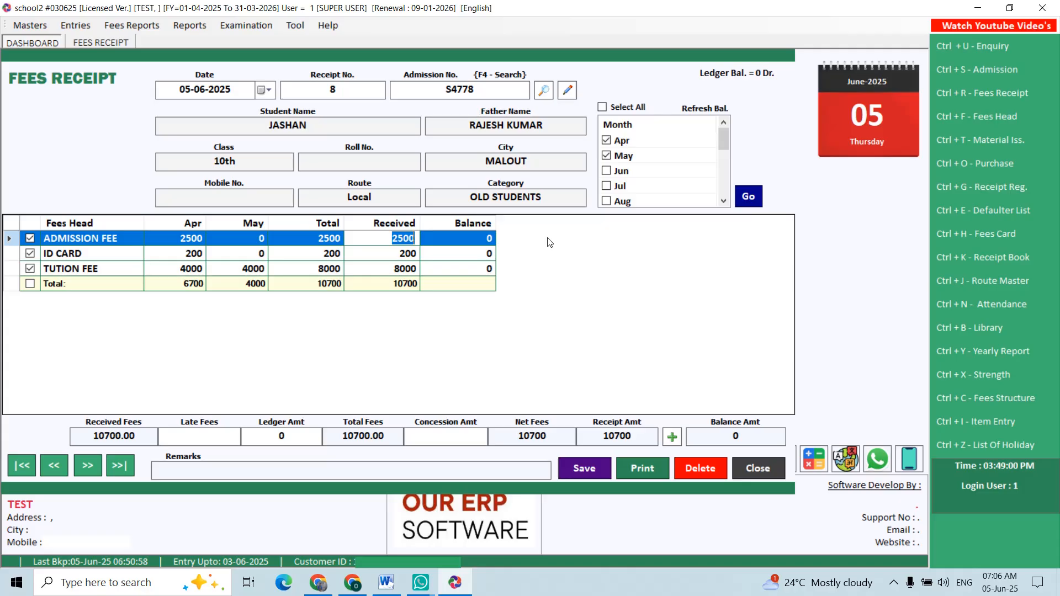
pyautogui.click(376, 268)
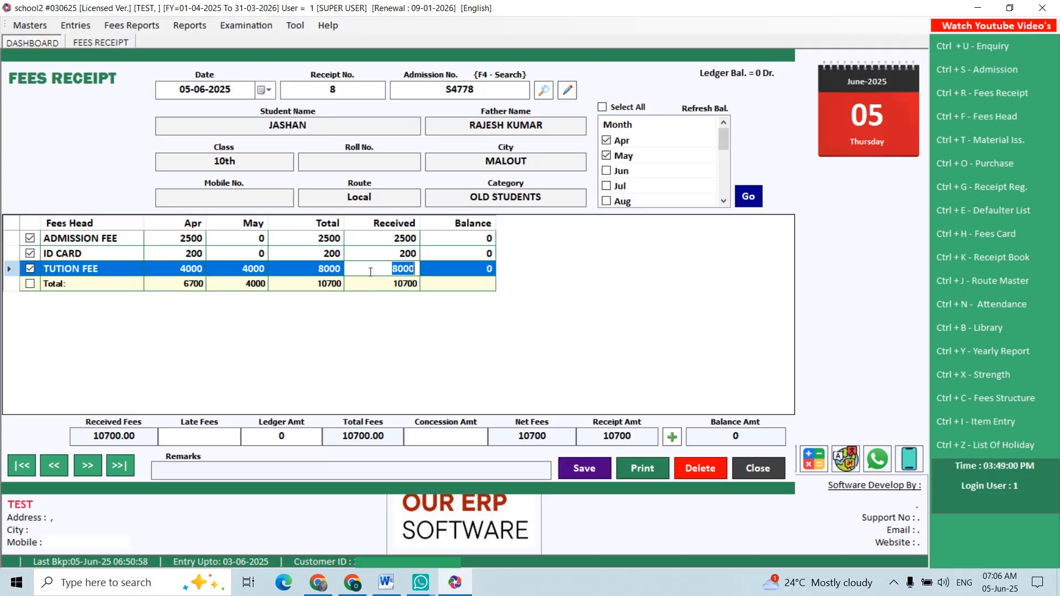
pyautogui.write('400')
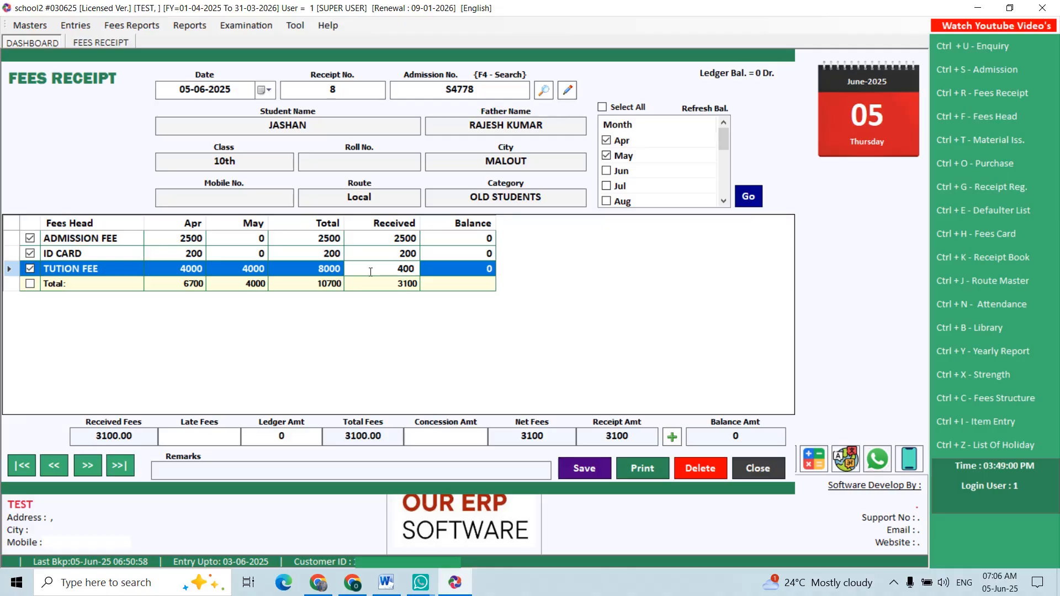
pyautogui.write('0')
pyautogui.press('Return')
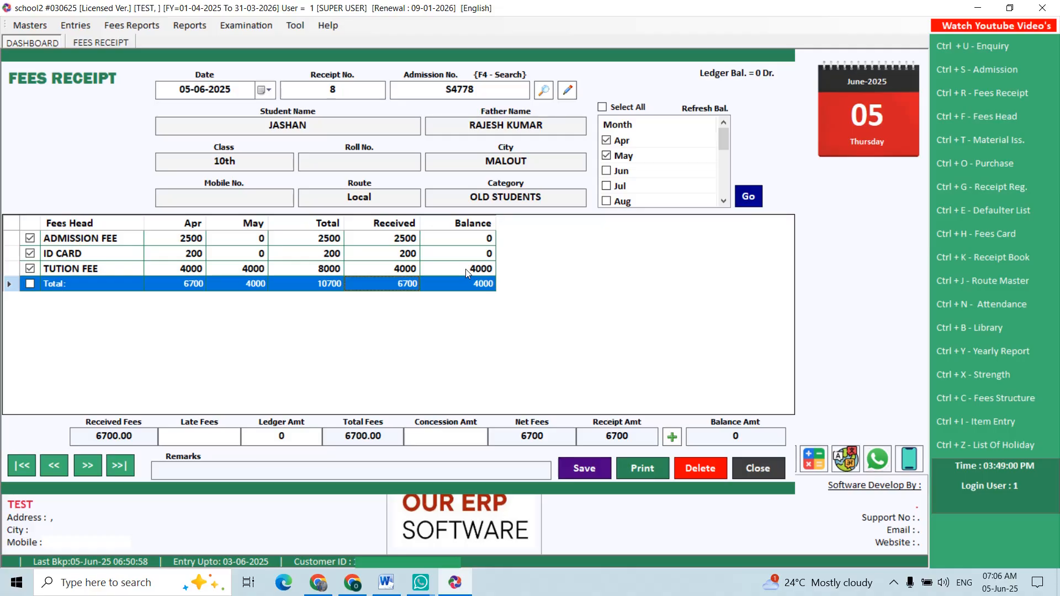
# - Accept the payment options for the fees receipt with a cash amount of 6700
pyautogui.click(677, 442)
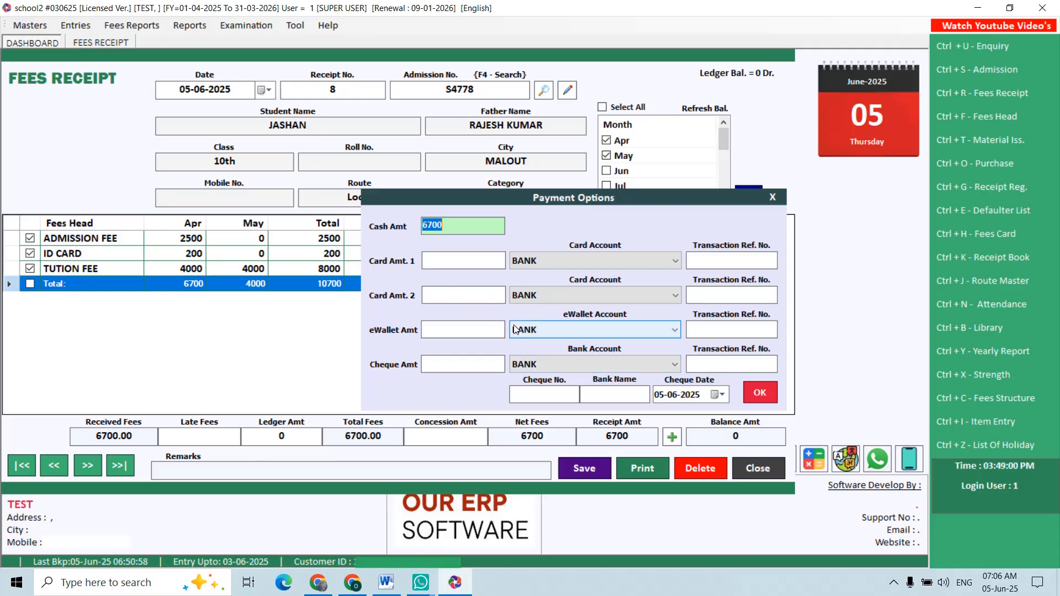
pyautogui.click(761, 392)
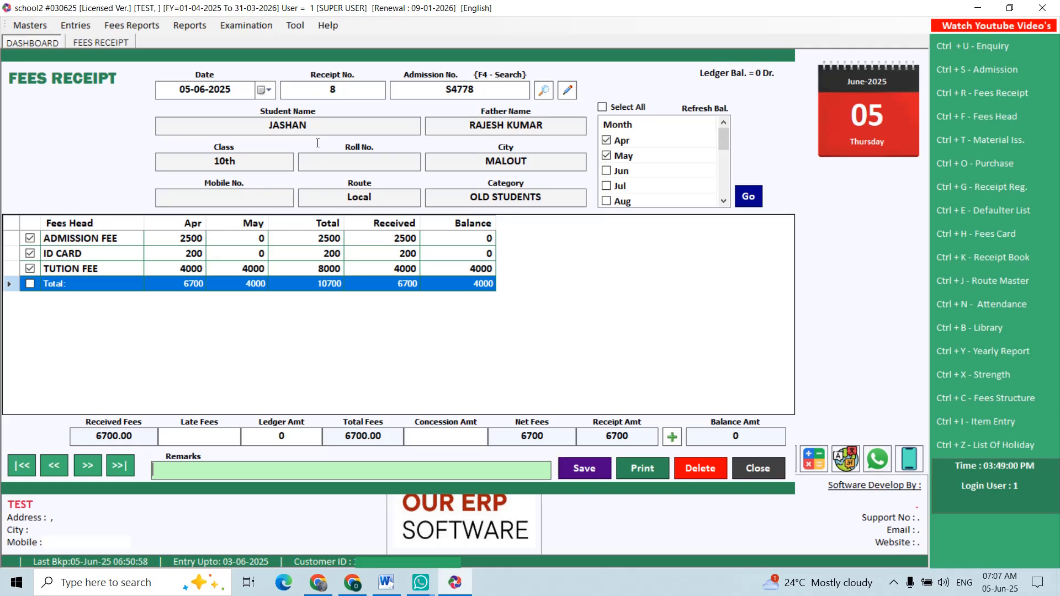
# - Enter a concession amount of 500 on the fees receipt
pyautogui.click(441, 441)
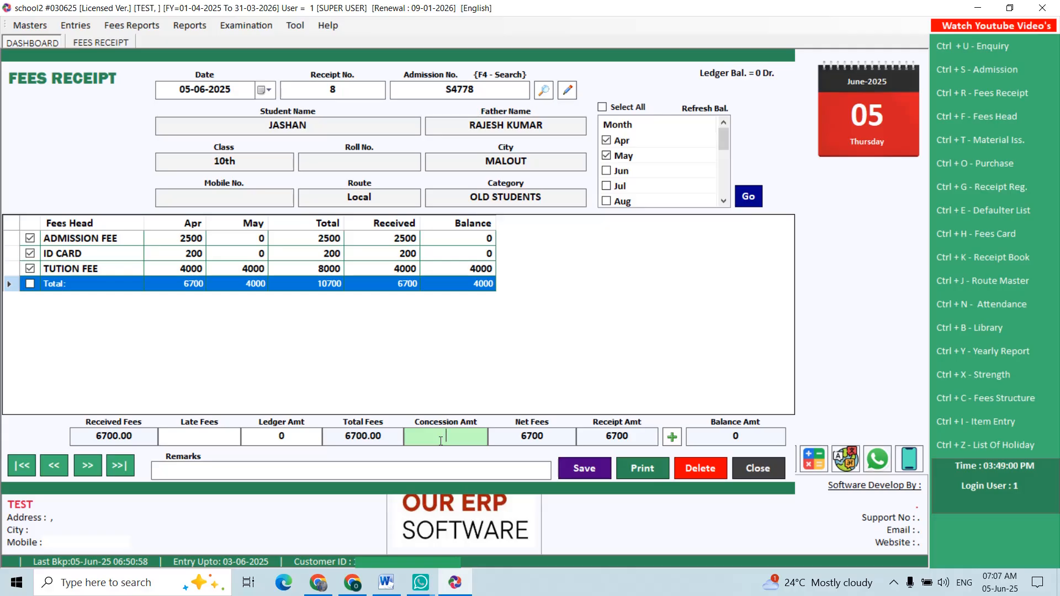
pyautogui.write('500')
pyautogui.press('Return')
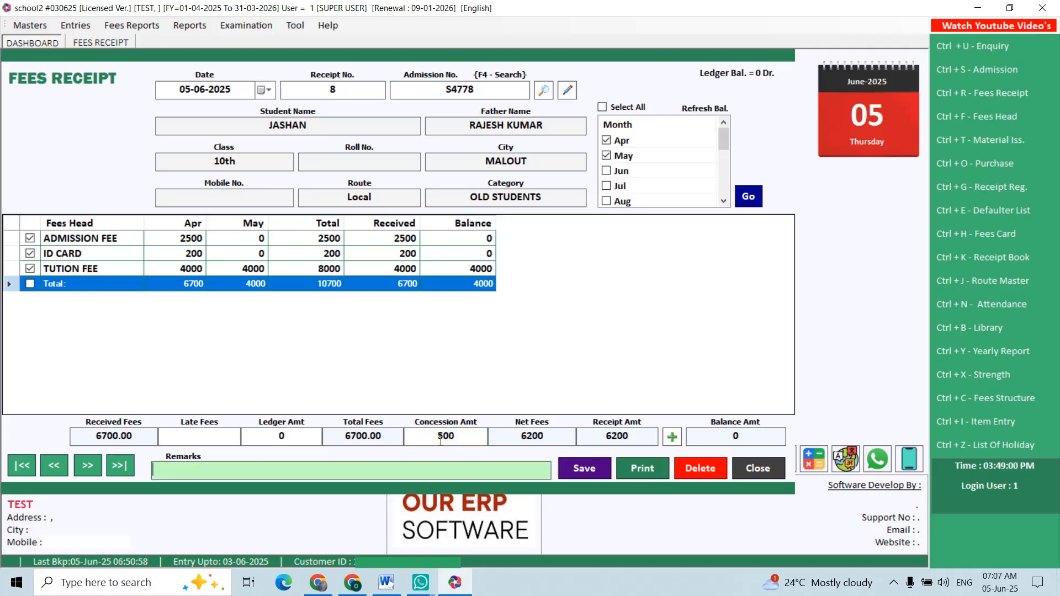
pyautogui.click(648, 438)
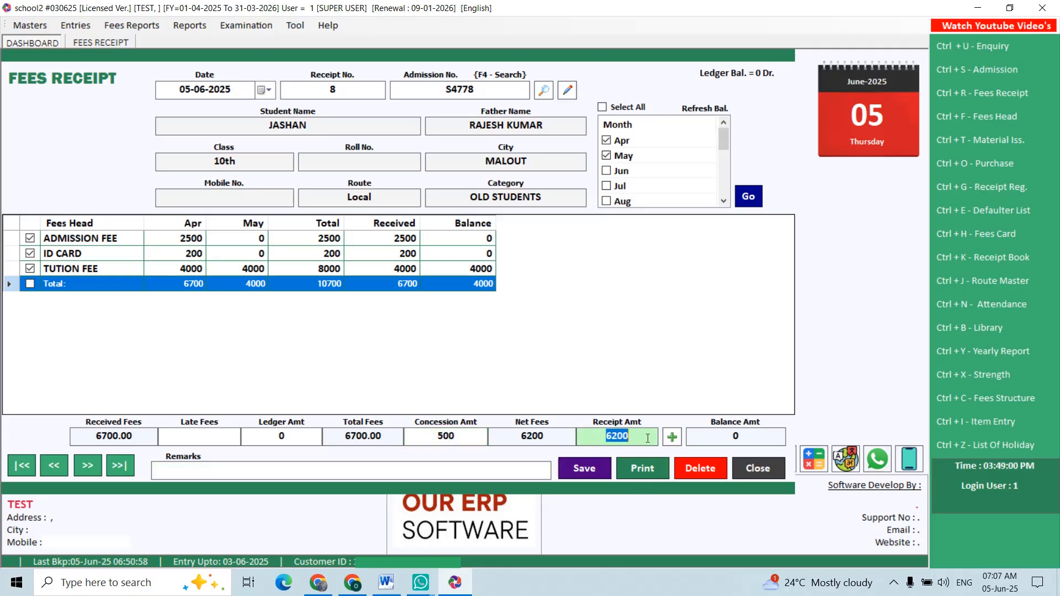
# - Save the fees receipt with a print preview of the student copy and close the preview and receipt form
pyautogui.click(585, 468)
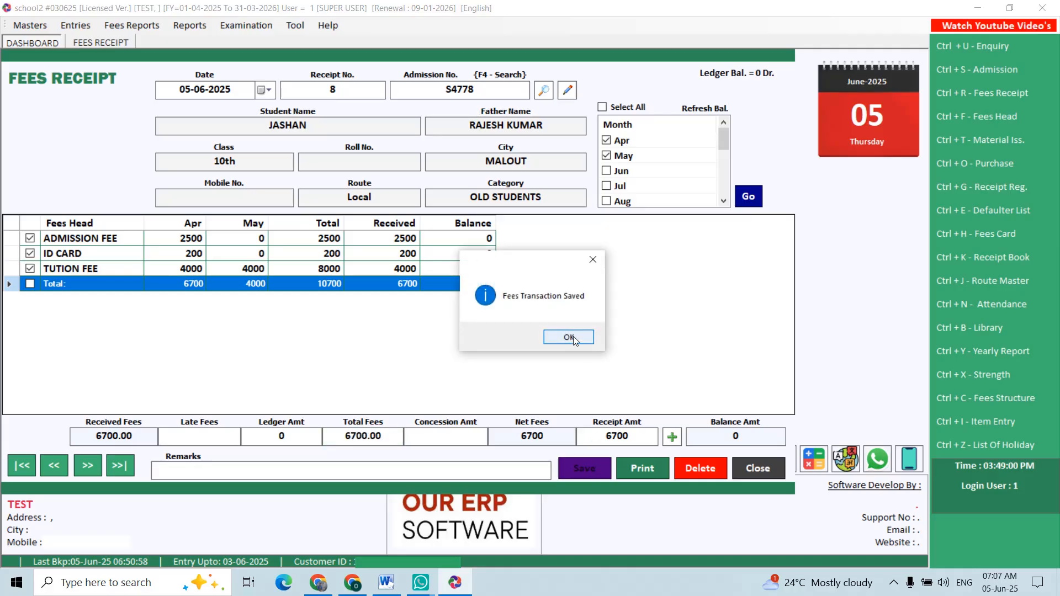
pyautogui.click(574, 339)
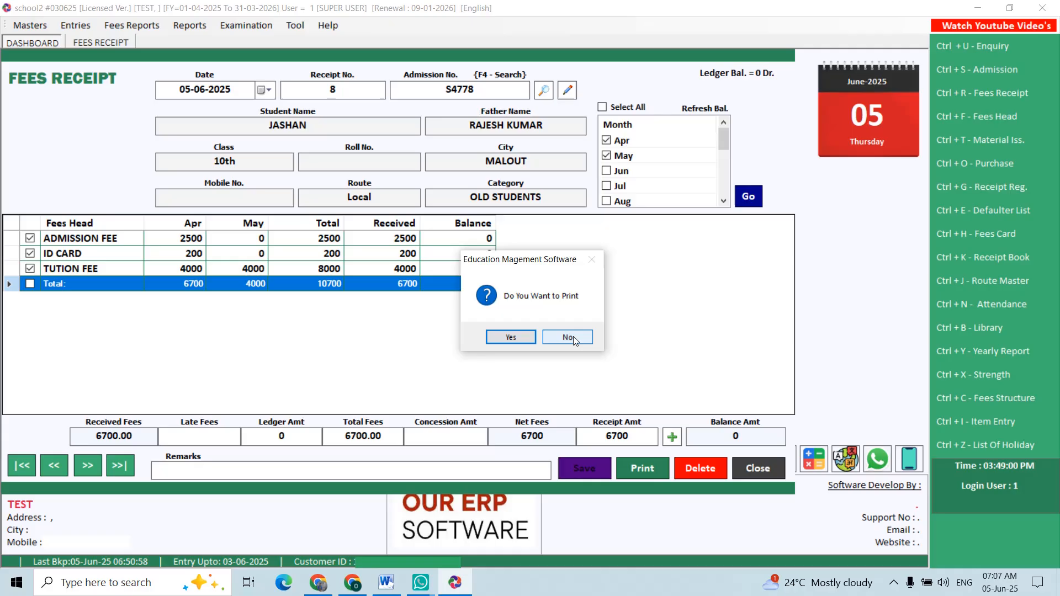
pyautogui.click(522, 338)
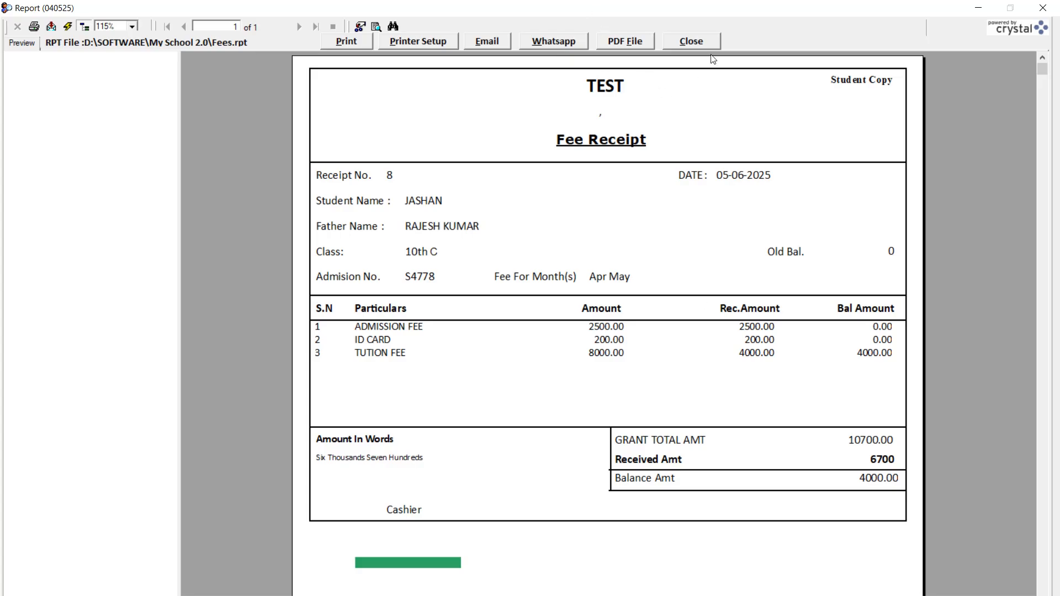
pyautogui.click(706, 41)
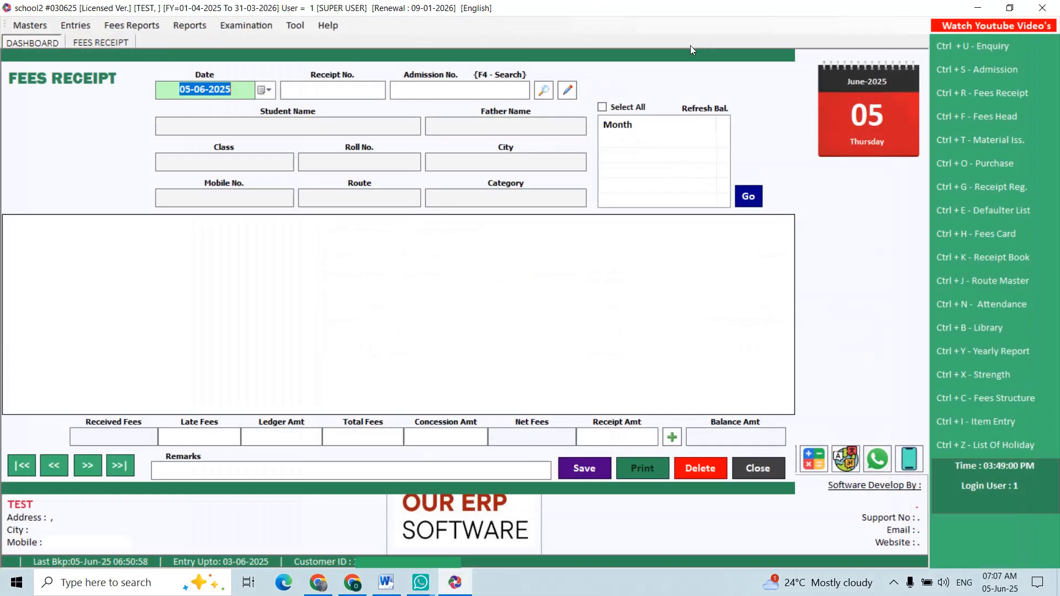
pyautogui.press('Escape')
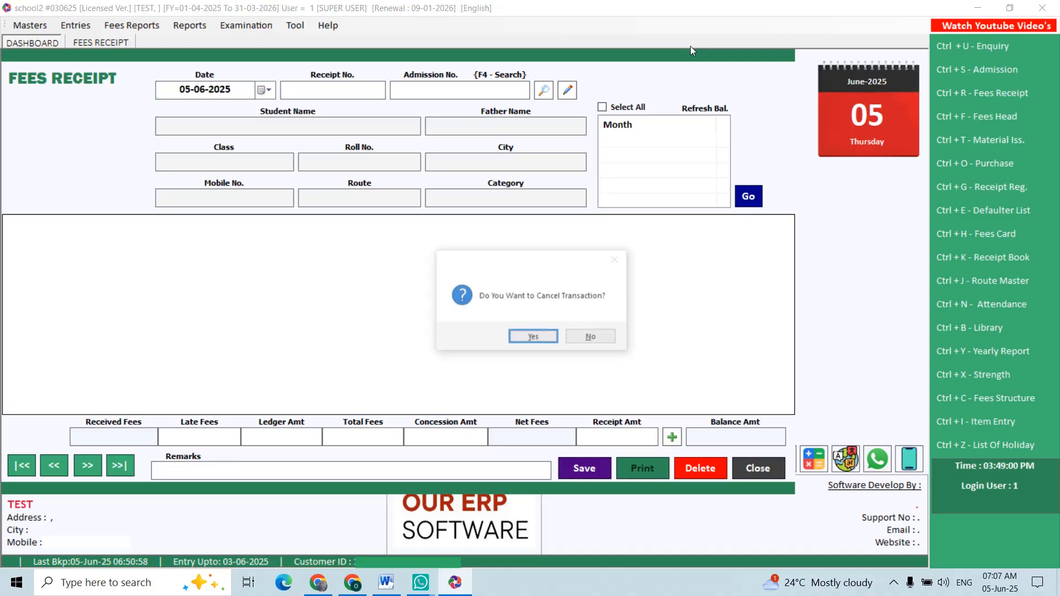
pyautogui.press('Return')
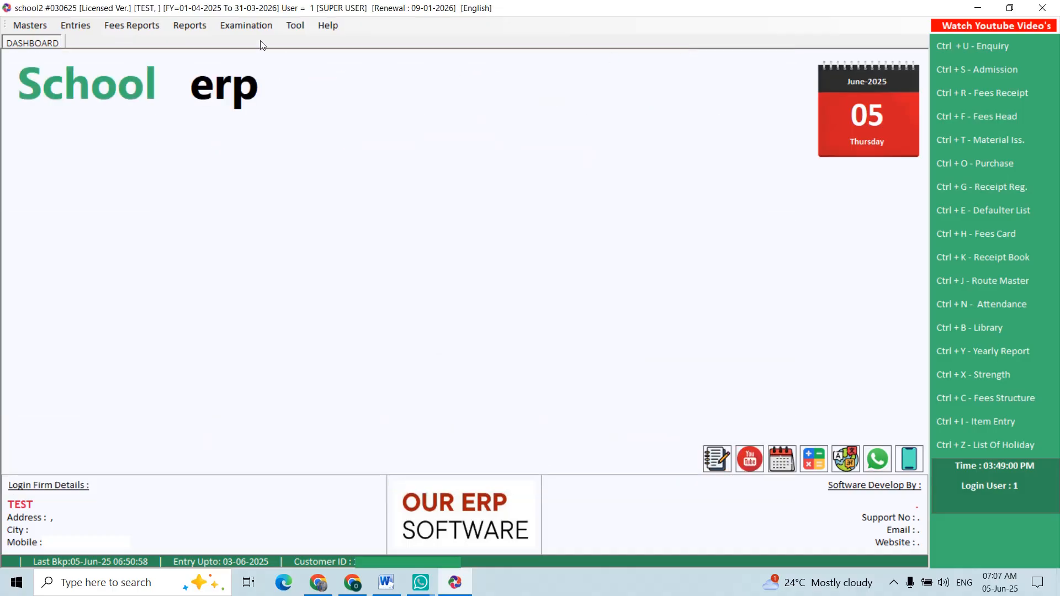
# - Load the preselected family's April fees in a family receipt dated 05-06-2025 and close the form without saving
pyautogui.click(83, 30)
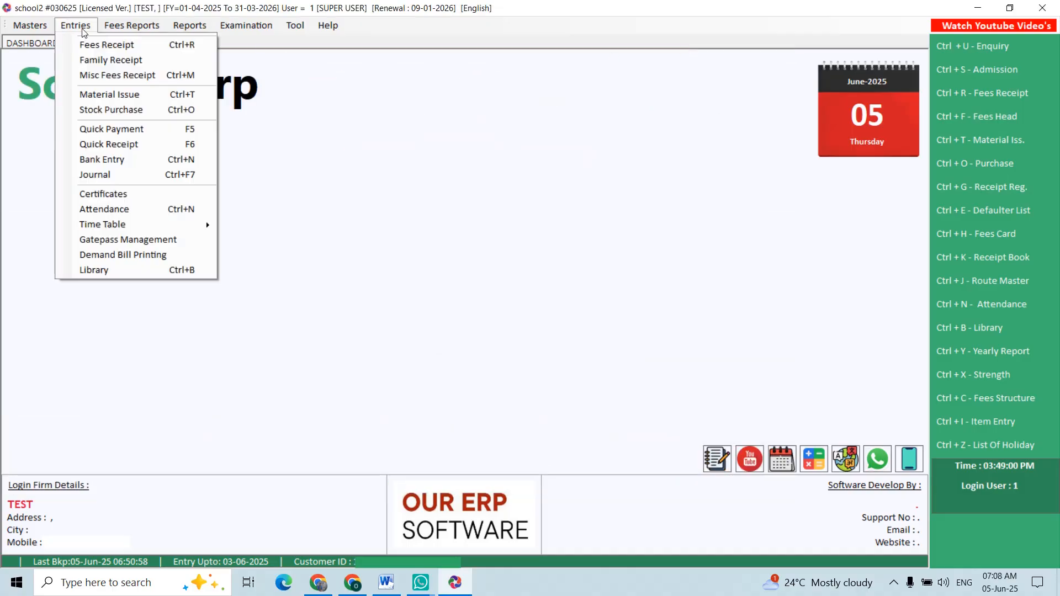
pyautogui.click(104, 60)
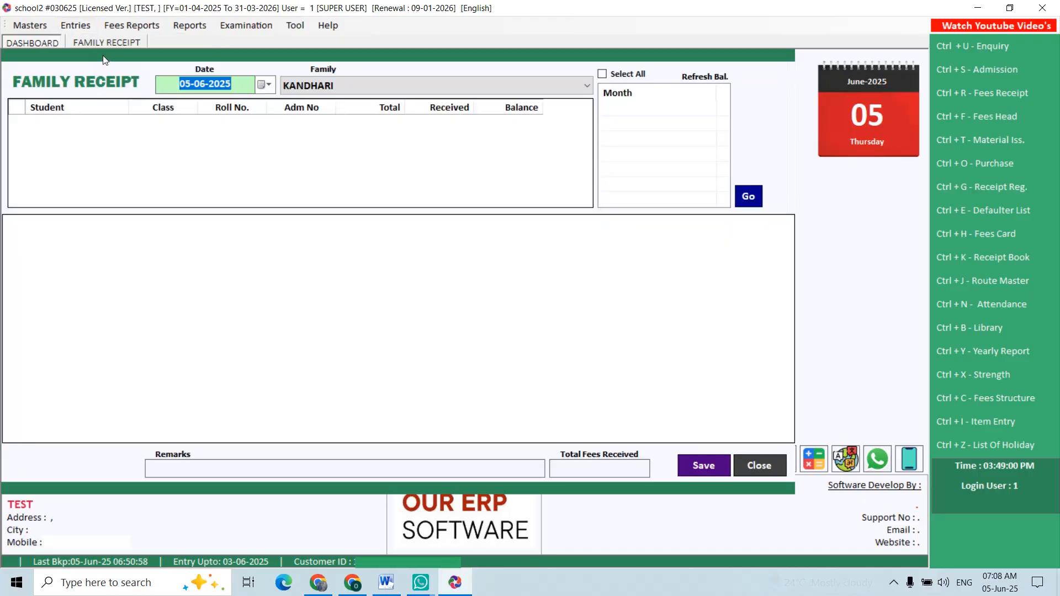
pyautogui.press('Return')
pyautogui.press('Return')
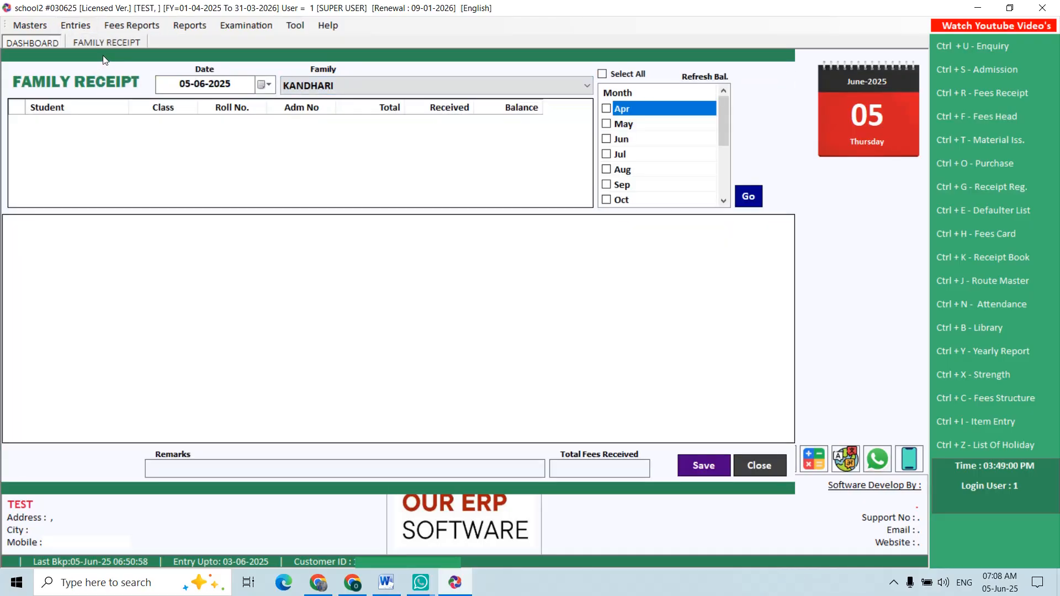
pyautogui.press('Return')
pyautogui.press('Return')
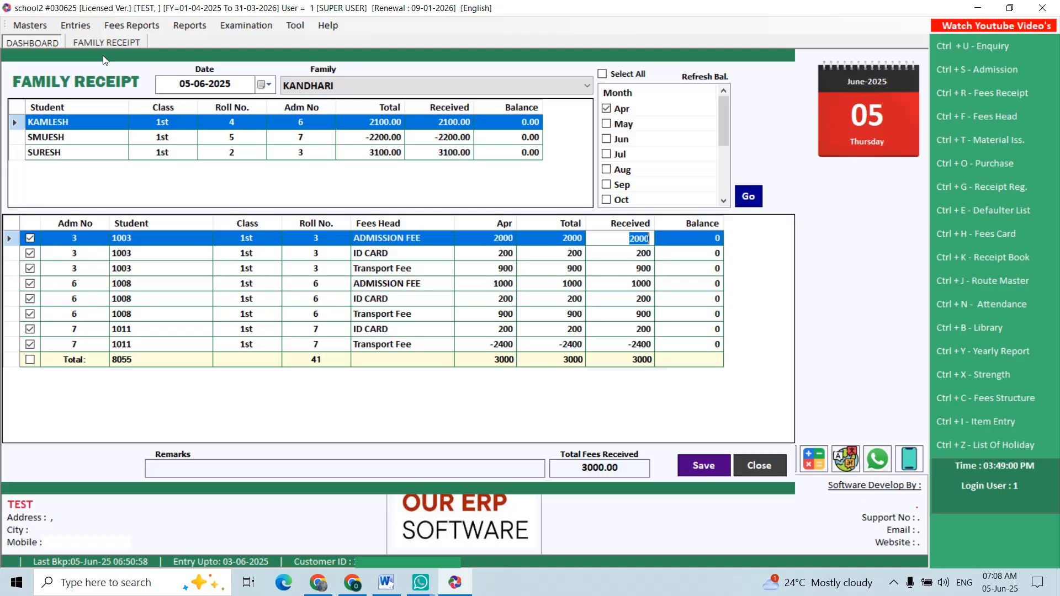
pyautogui.press('Escape')
# - Start a material issue dated 05-06-2025 and pick a student of class 9th - C through the student search
pyautogui.click(83, 23)
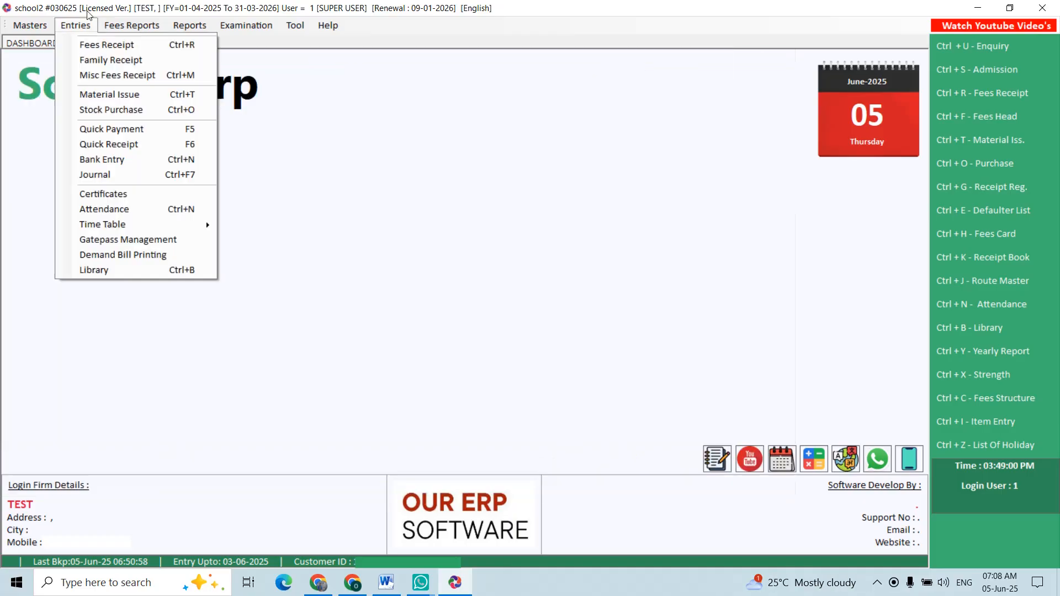
pyautogui.click(102, 95)
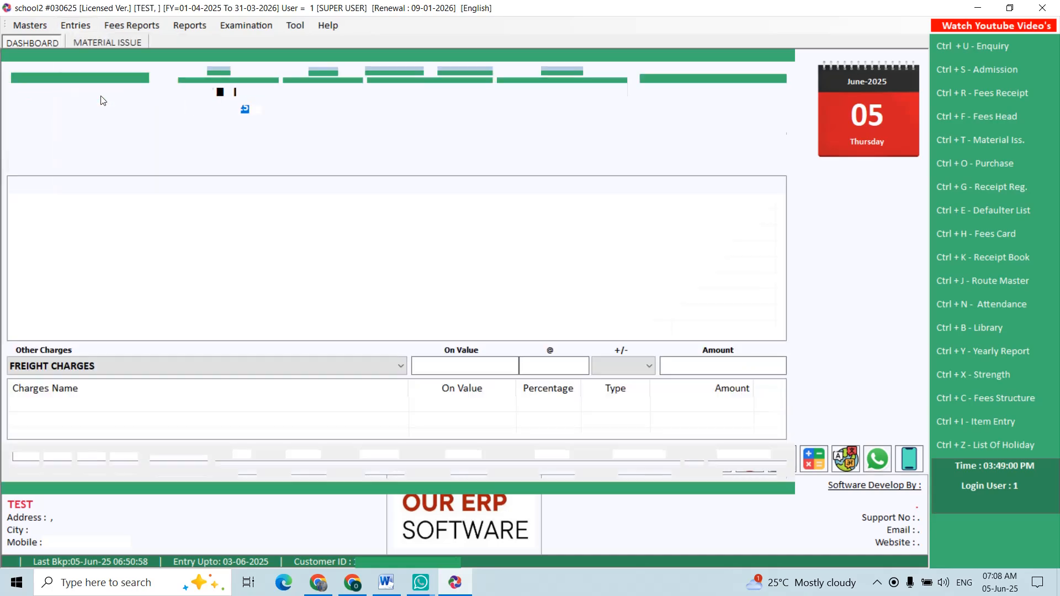
pyautogui.press('Return')
pyautogui.press('Return')
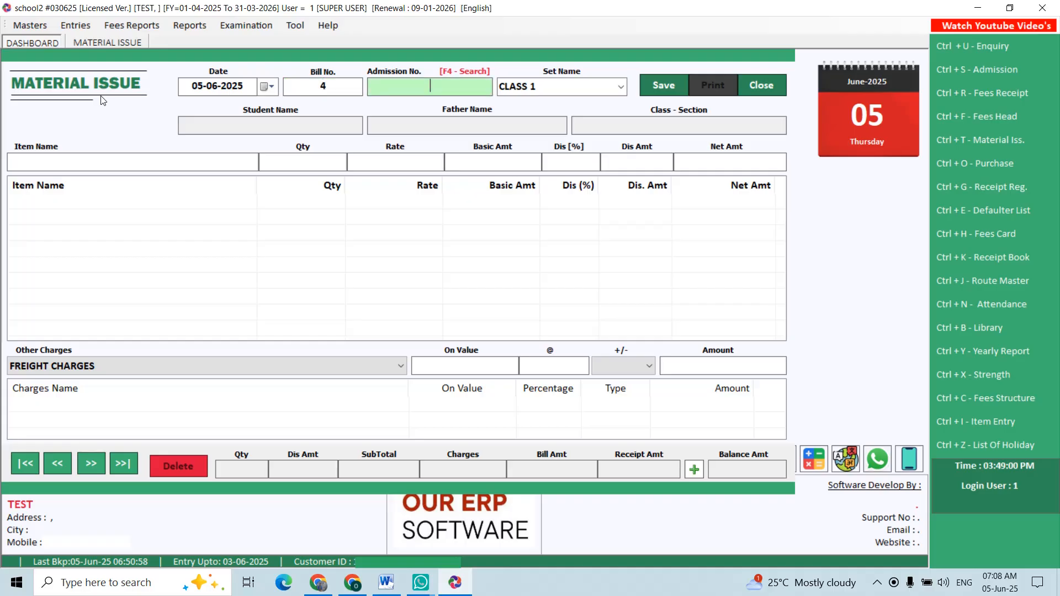
pyautogui.press('F4')
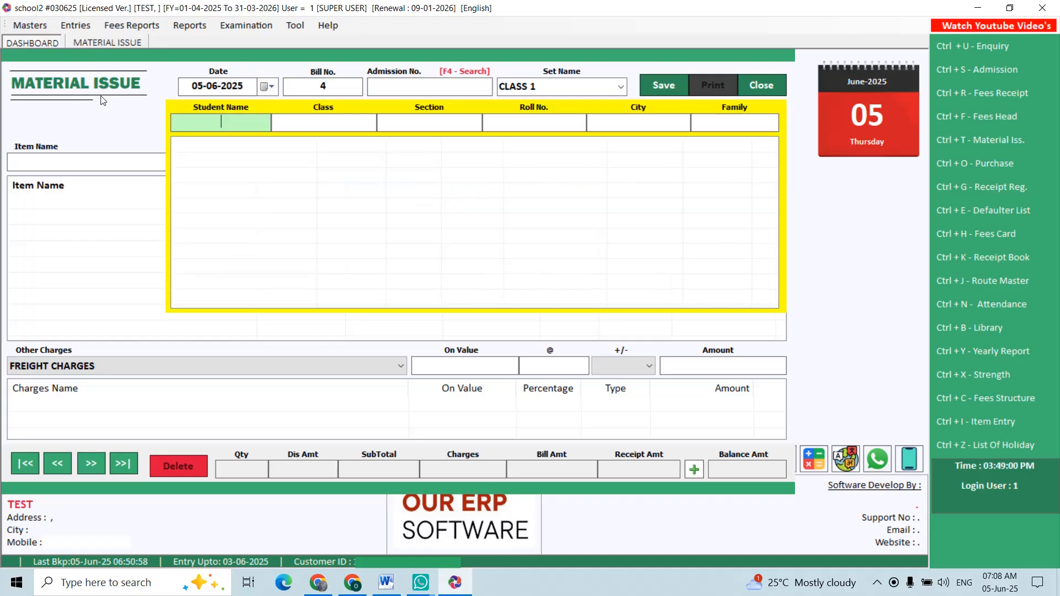
pyautogui.press('Return')
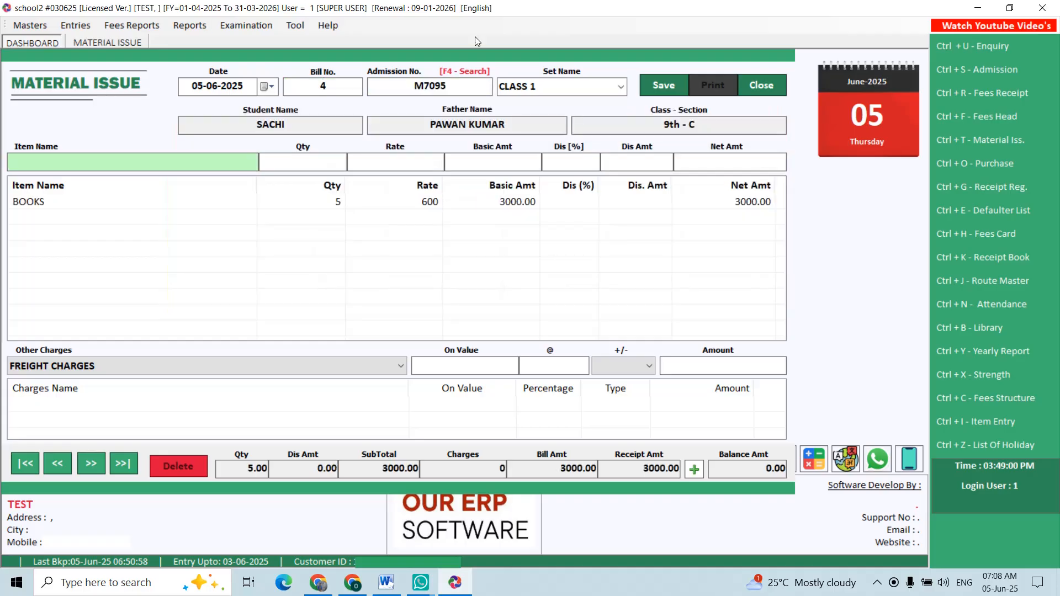
# - Keep CLASS 1 as the issued set, save the material issue and close its form
pyautogui.click(507, 86)
pyautogui.click(620, 87)
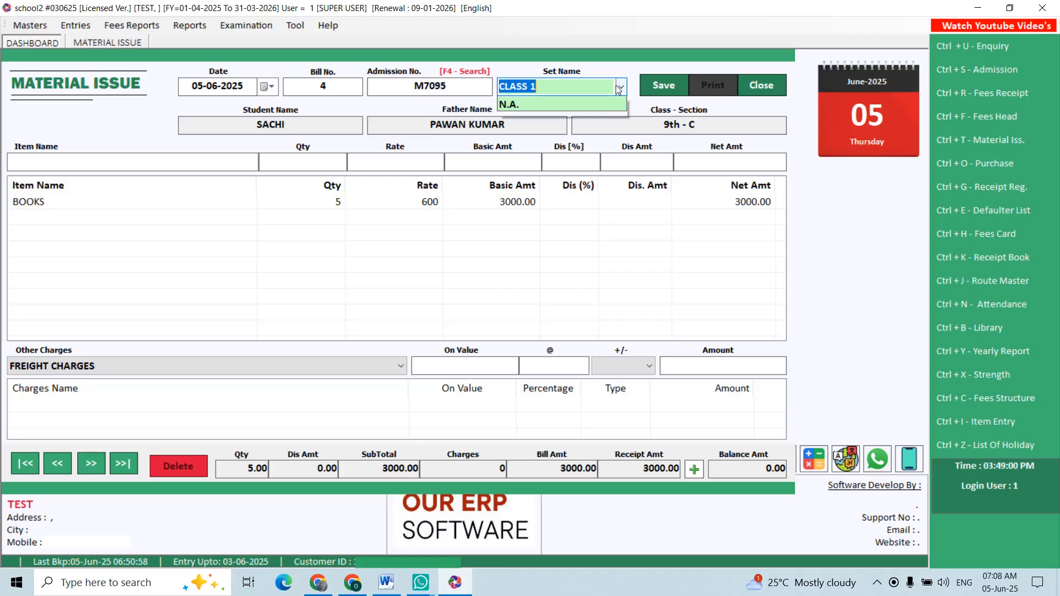
pyautogui.click(551, 103)
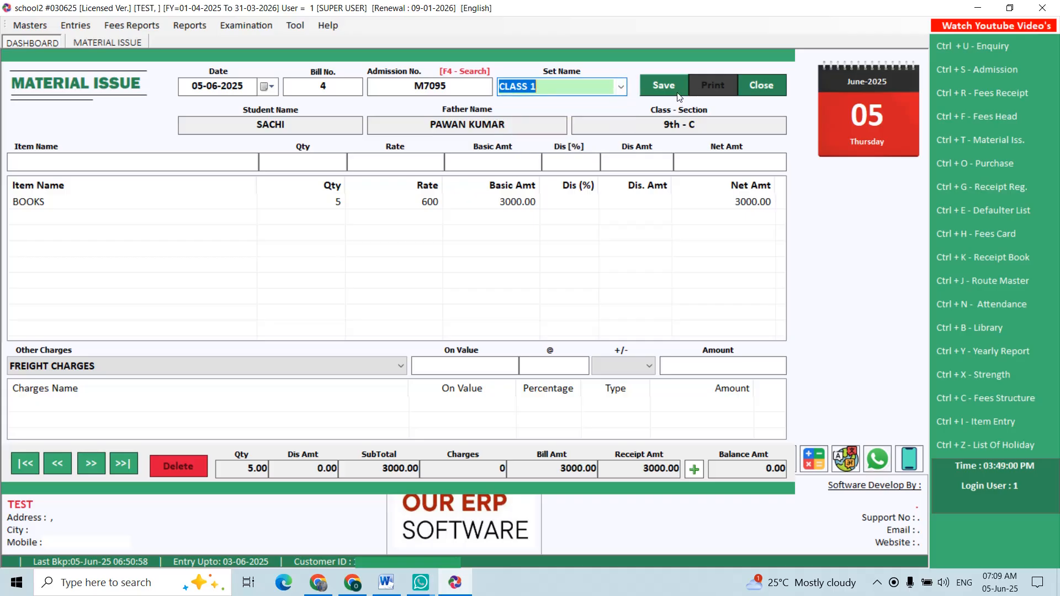
pyautogui.click(479, 208)
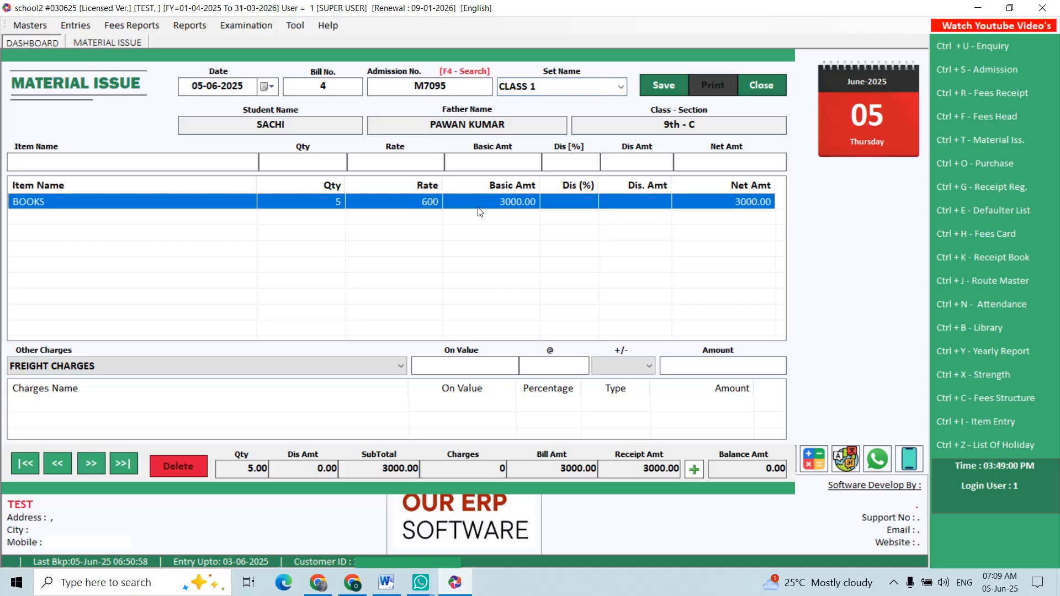
pyautogui.click(664, 86)
pyautogui.press('Return')
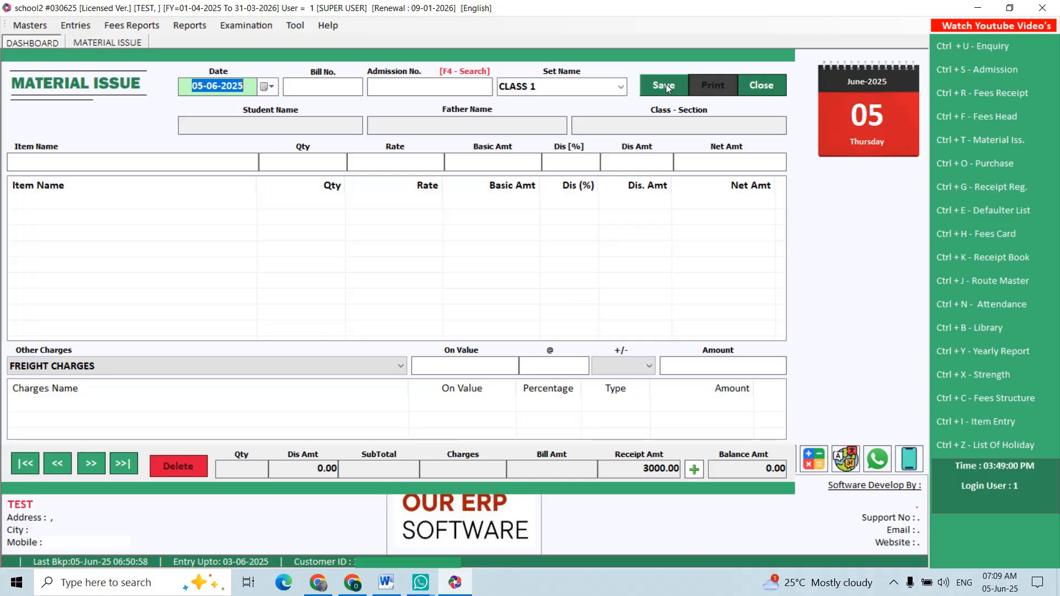
pyautogui.press('Escape')
# - Start a stock purchase dated 05-06-2025 and enter 2 as its bill number
pyautogui.click(86, 27)
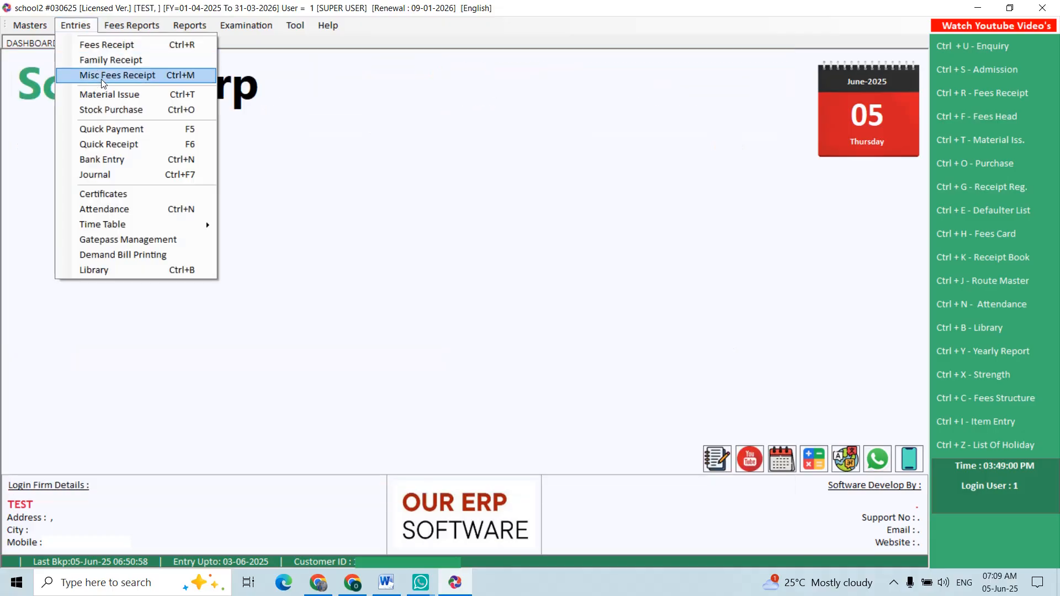
pyautogui.click(103, 110)
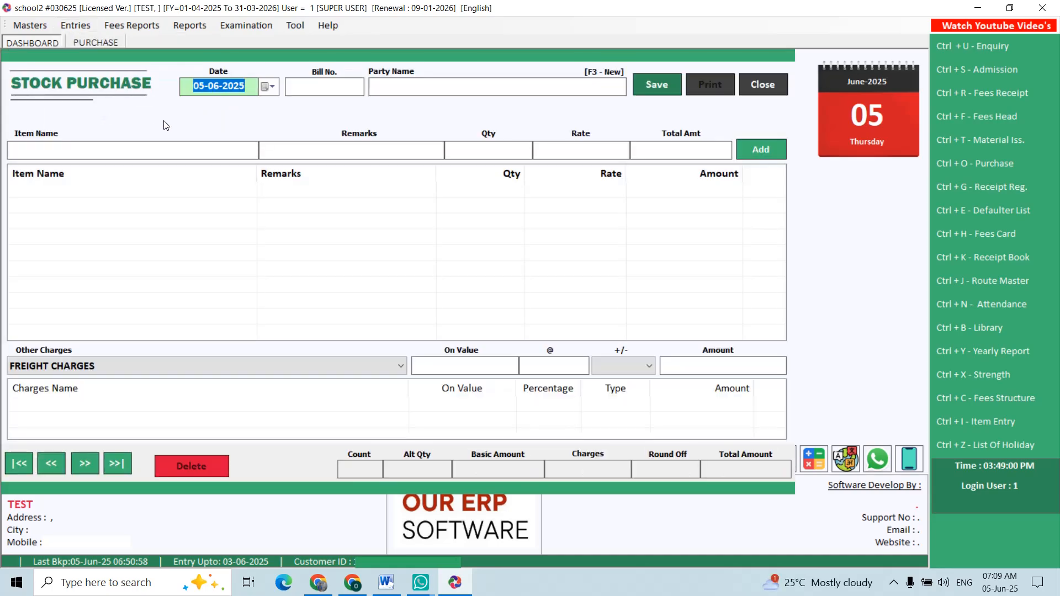
pyautogui.press('Return')
pyautogui.write('2')
pyautogui.press('Return')
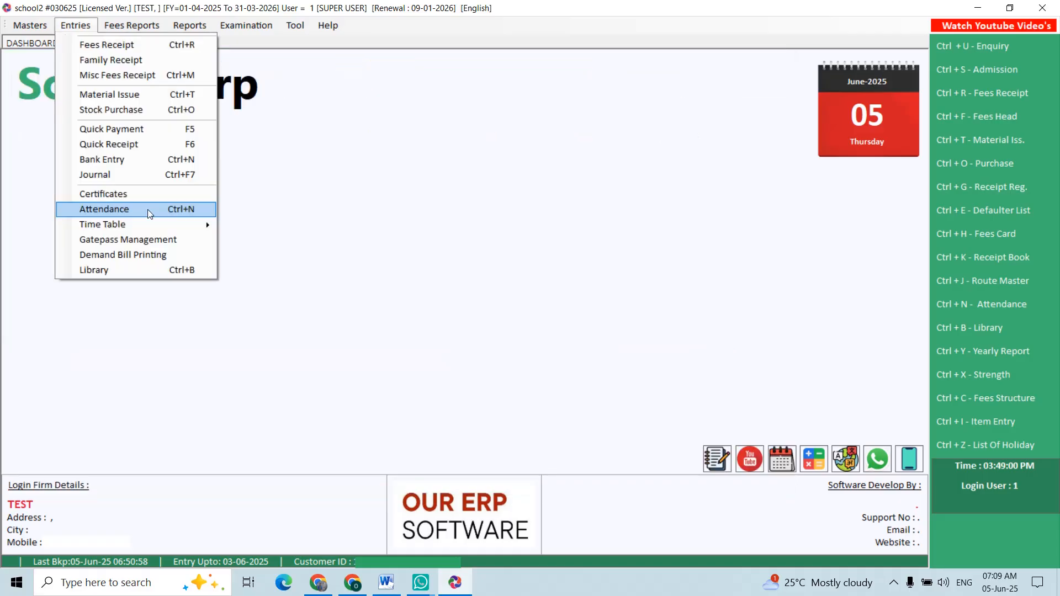
# - Start a new attendance entry dated 05-06-2025 and load the students of class 10th, section A
pyautogui.click(148, 210)
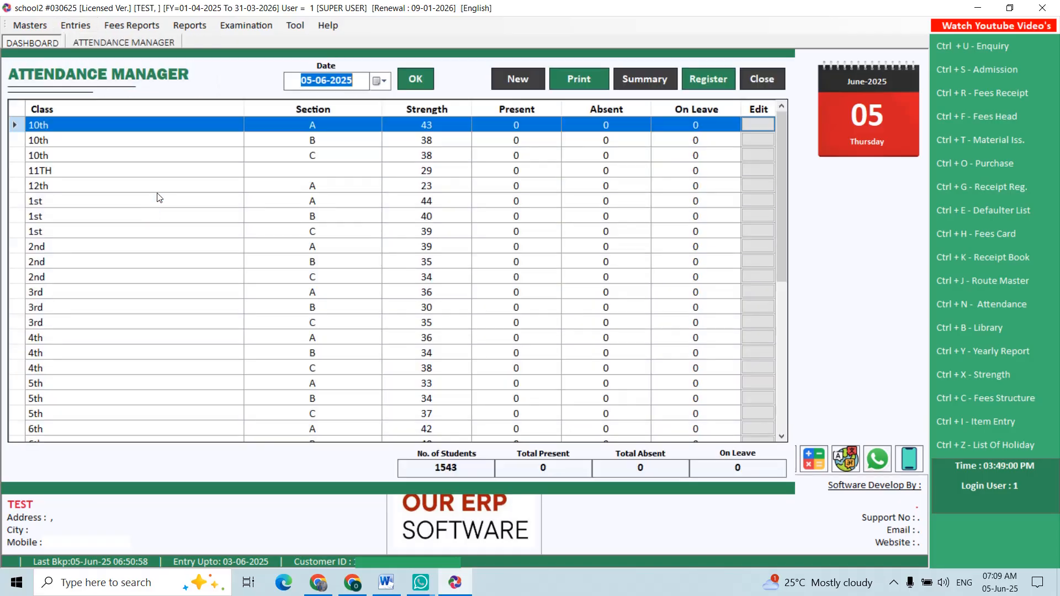
pyautogui.click(517, 88)
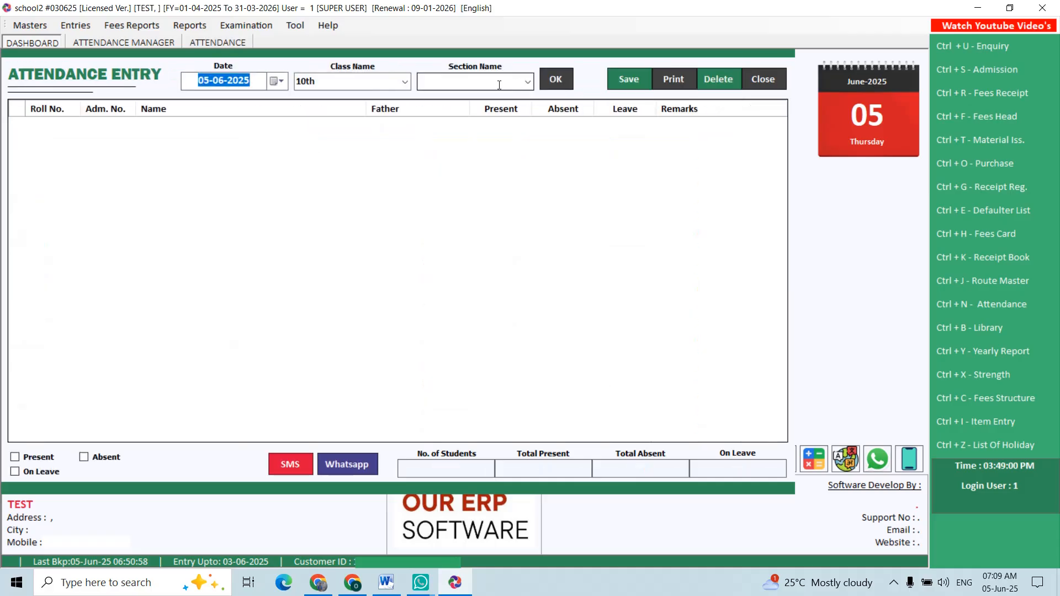
pyautogui.press('Tab')
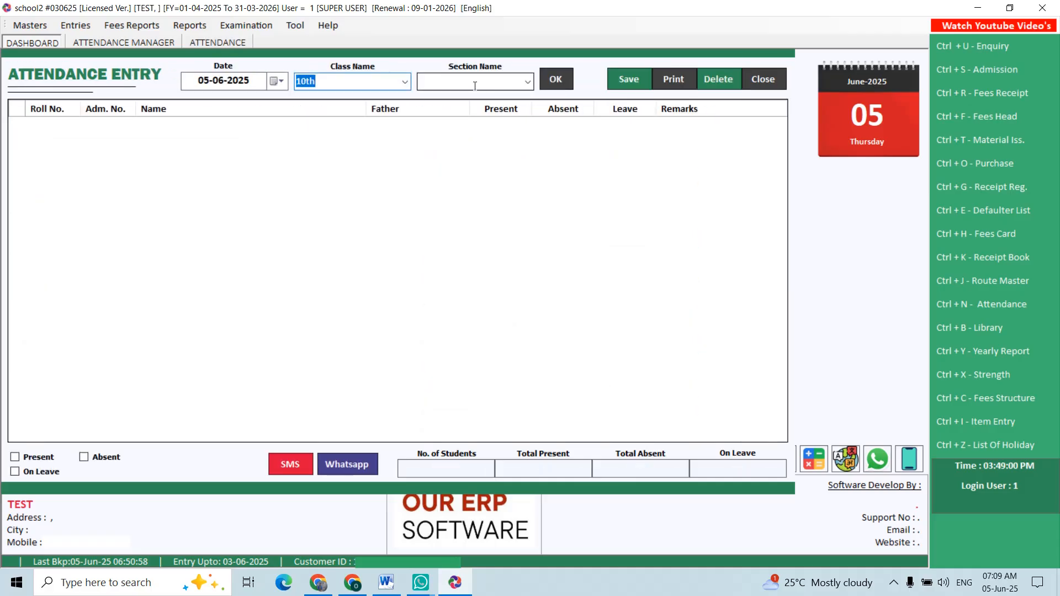
pyautogui.press('Tab')
pyautogui.write('A')
pyautogui.press('Return')
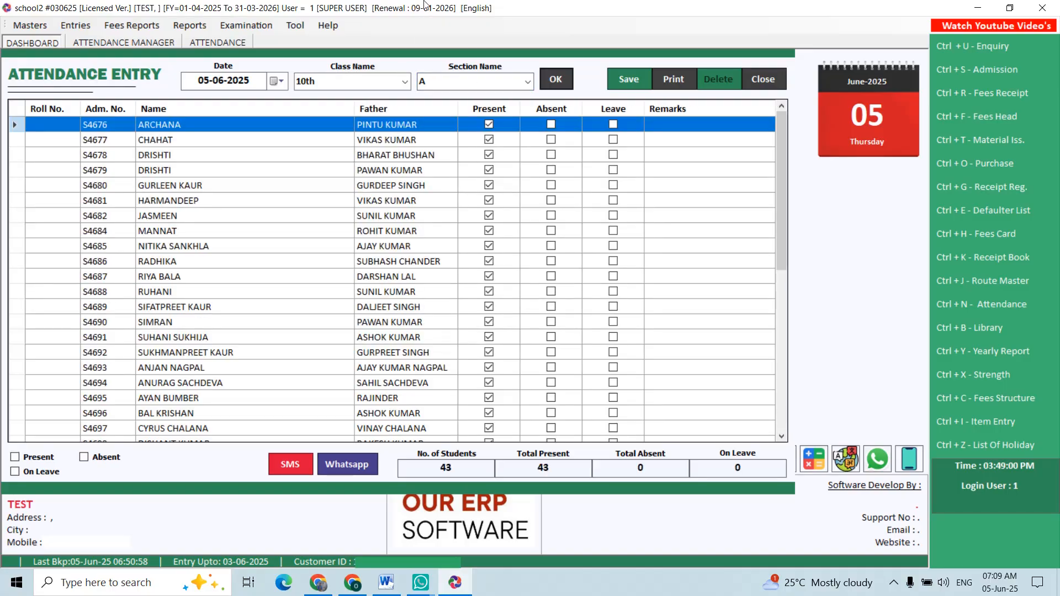
# - Mark the first listed student absent, enable the Absent option and close the attendance entry
pyautogui.click(551, 123)
pyautogui.click(83, 457)
pyautogui.click(763, 79)
# - Start a new gate pass in Gatepass Management, entering the visitor's name and 1 as the number of persons
pyautogui.click(76, 25)
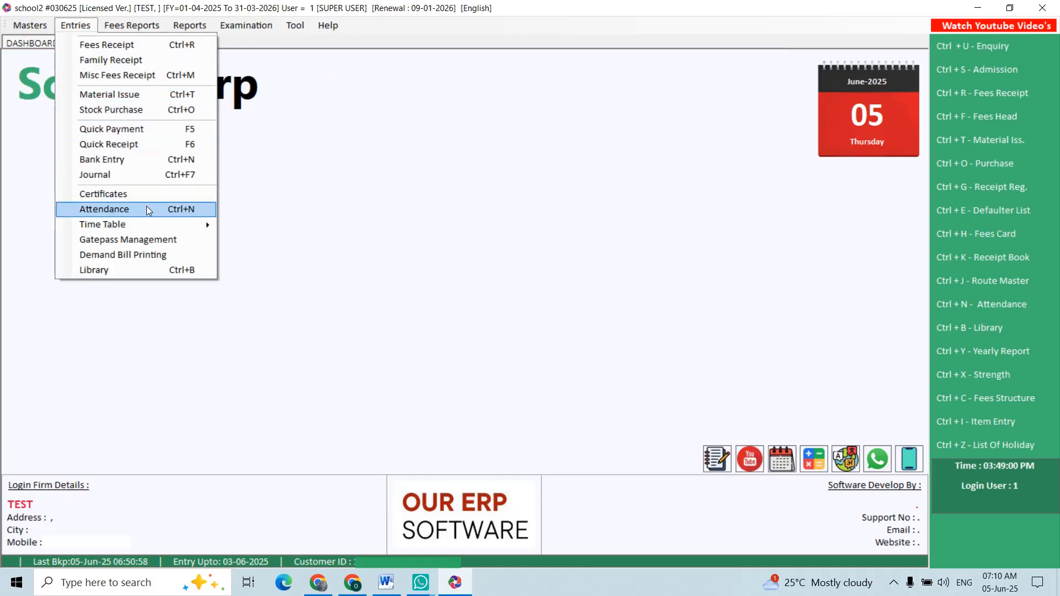
pyautogui.click(194, 242)
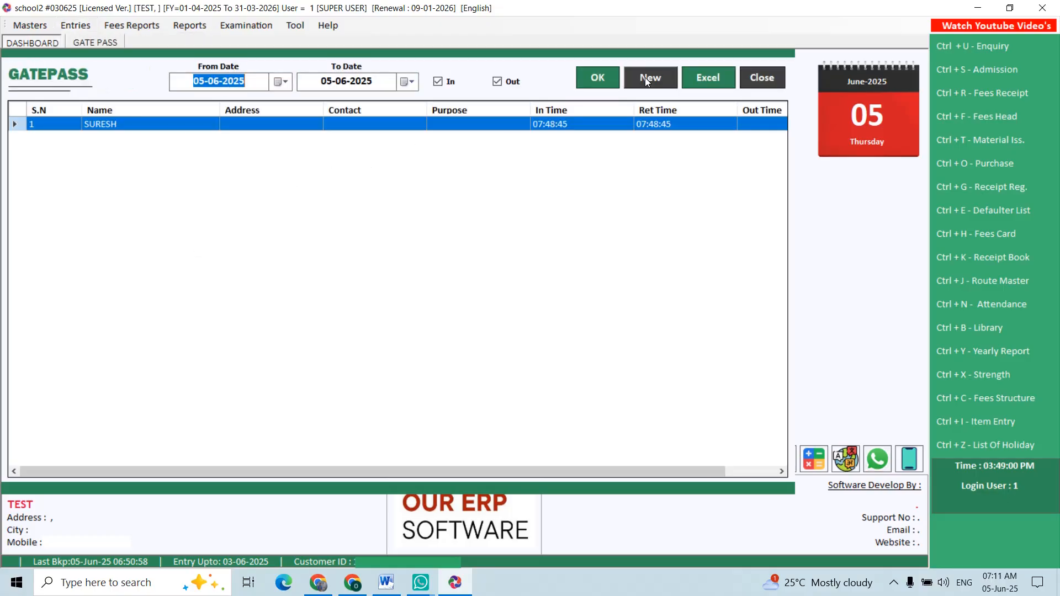
pyautogui.click(647, 78)
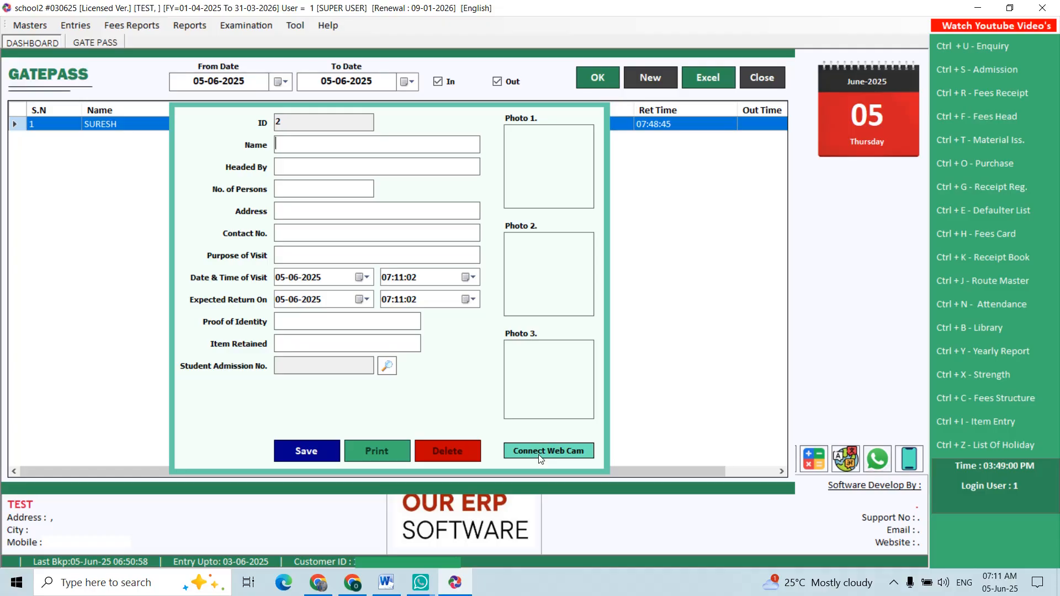
pyautogui.write('SUNIL')
pyautogui.press('Tab')
pyautogui.click(315, 196)
pyautogui.write('1')
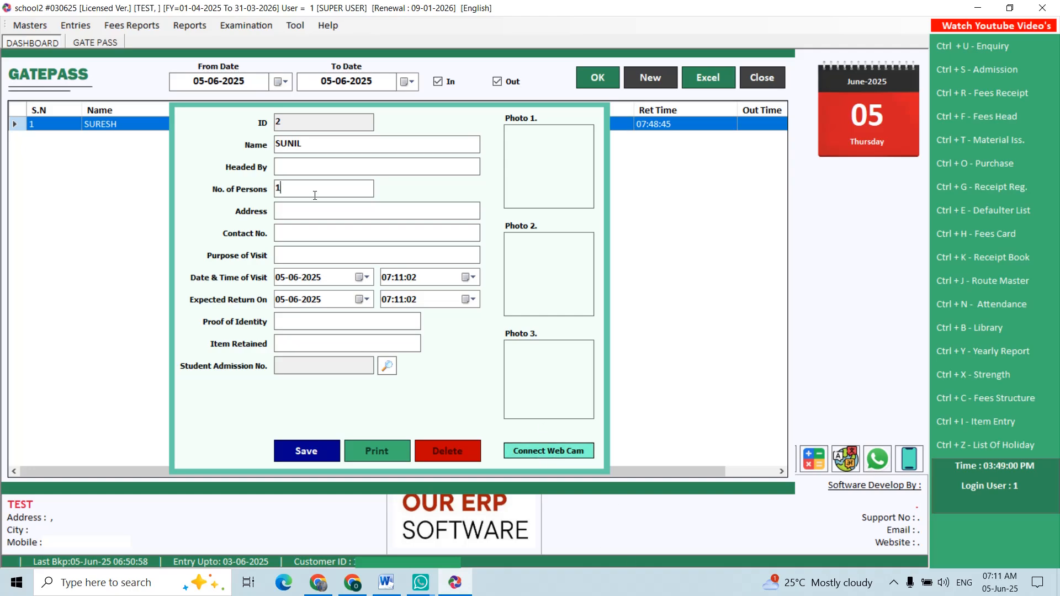
pyautogui.click(294, 213)
# - Search the students by the letter L and link the matching class 10th - C student to the gate pass
pyautogui.click(387, 366)
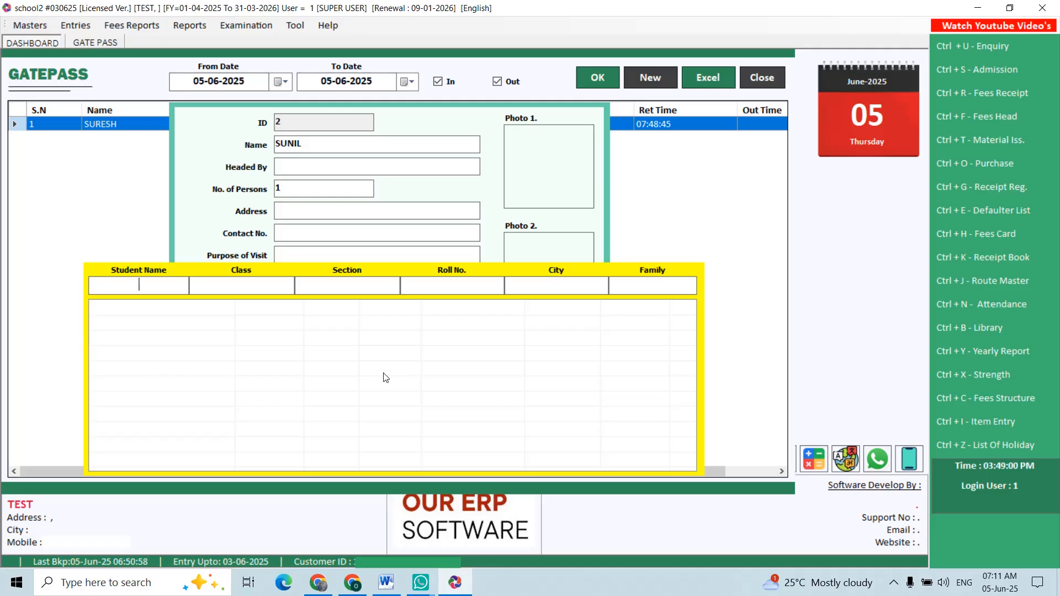
pyautogui.write('L')
pyautogui.press('Return')
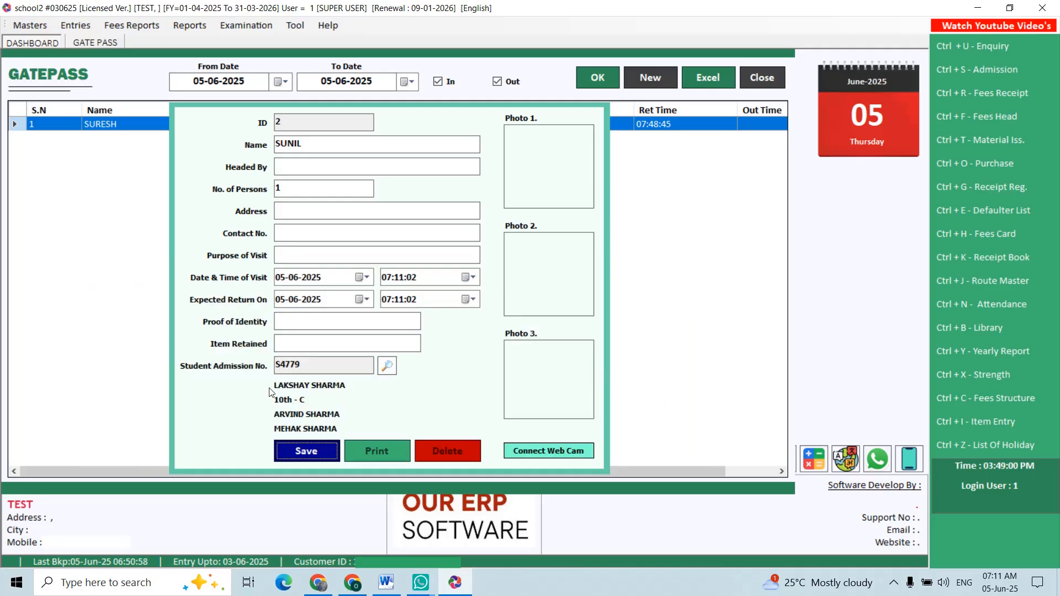
# - Save the visitor's gate pass, generate its visitor card for printing and close the report preview
pyautogui.click(314, 452)
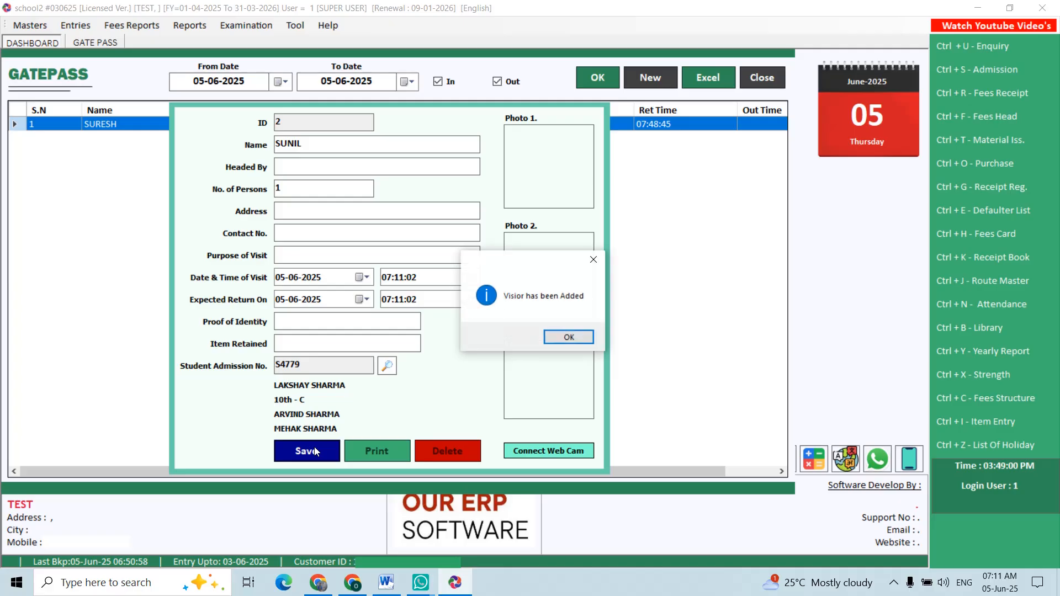
pyautogui.press('Return')
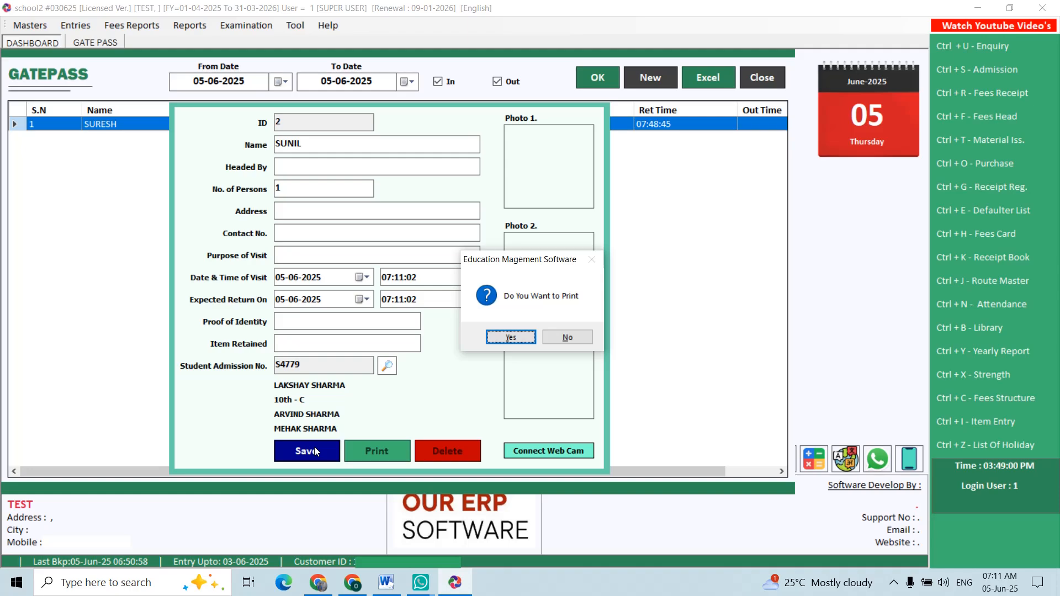
pyautogui.press('Return')
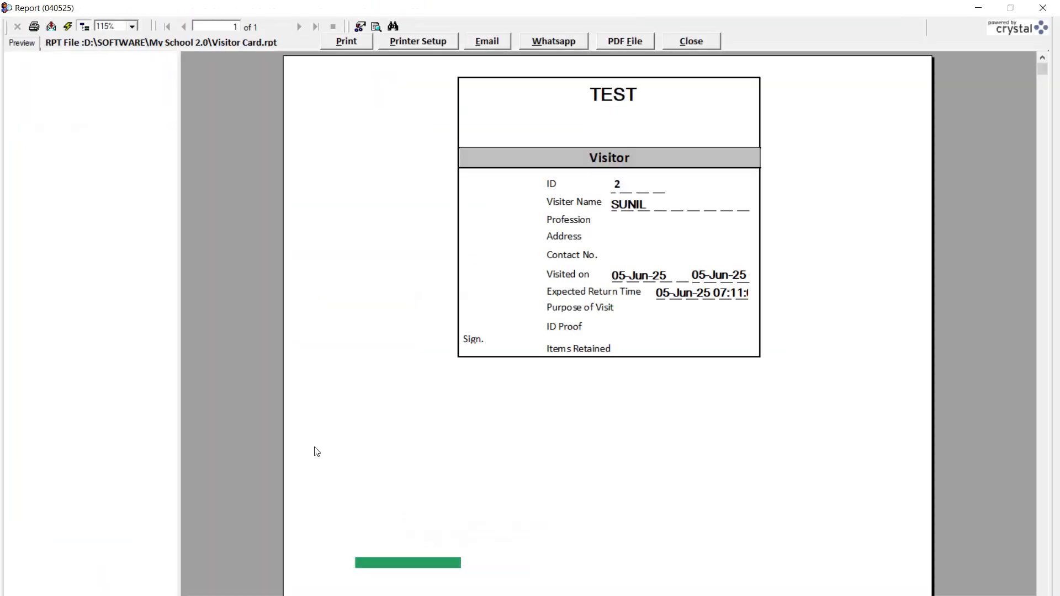
pyautogui.click(691, 41)
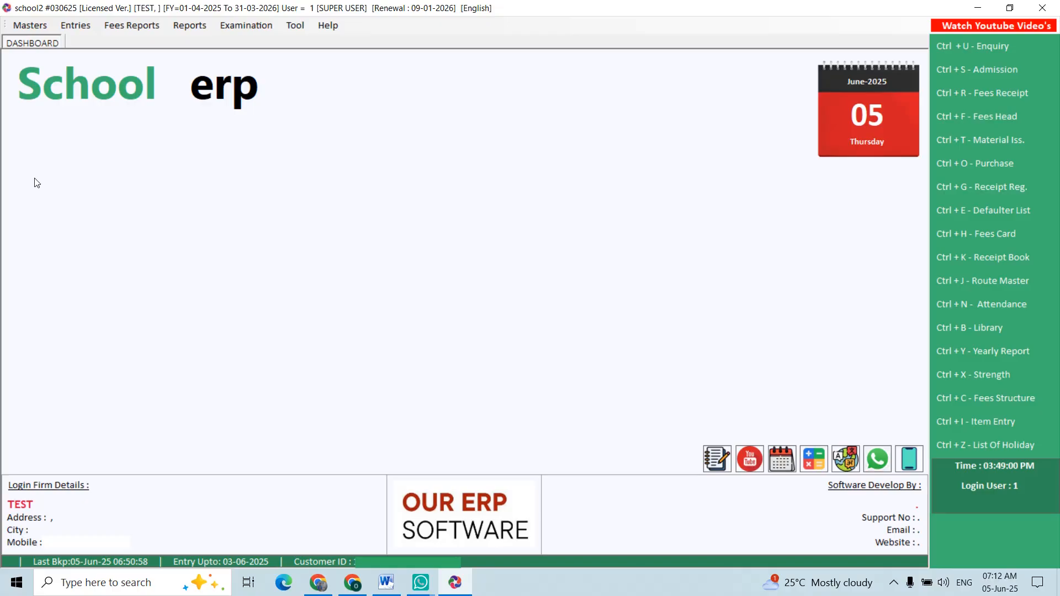
pyautogui.click(113, 25)
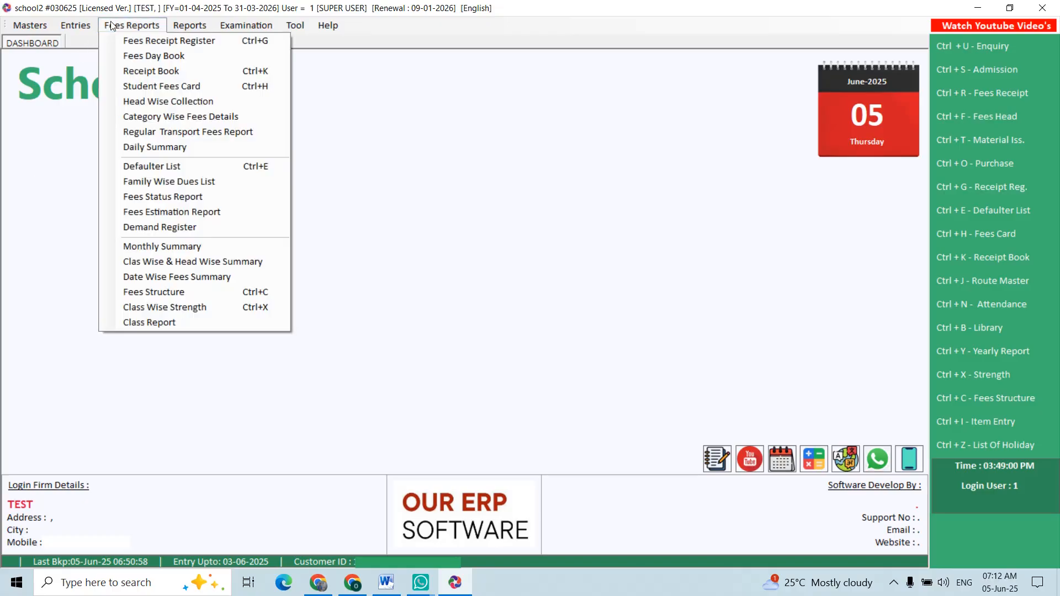
pyautogui.moveTo(249, 27)
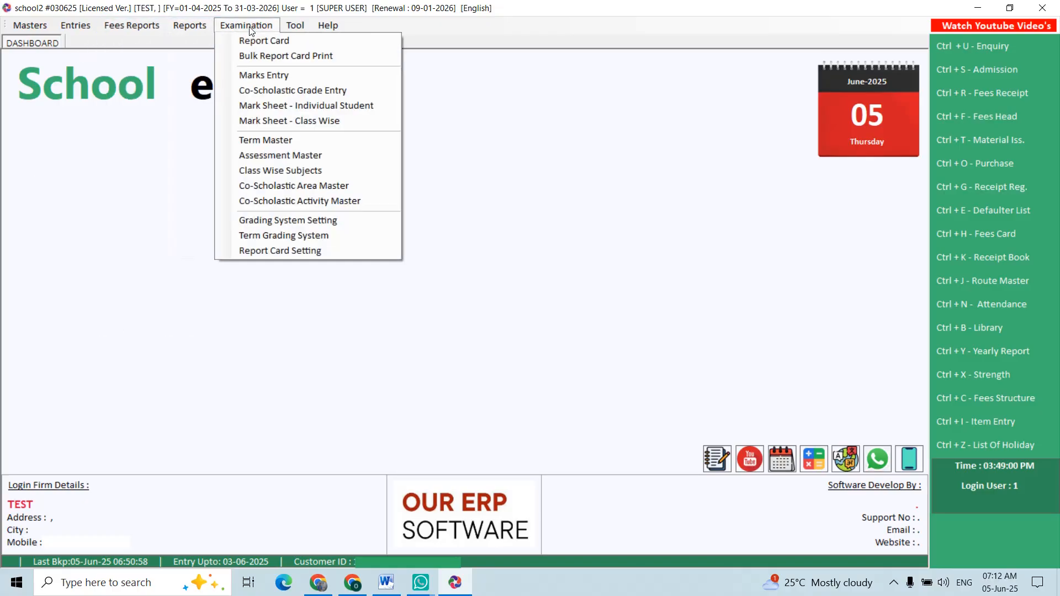
pyautogui.click(163, 193)
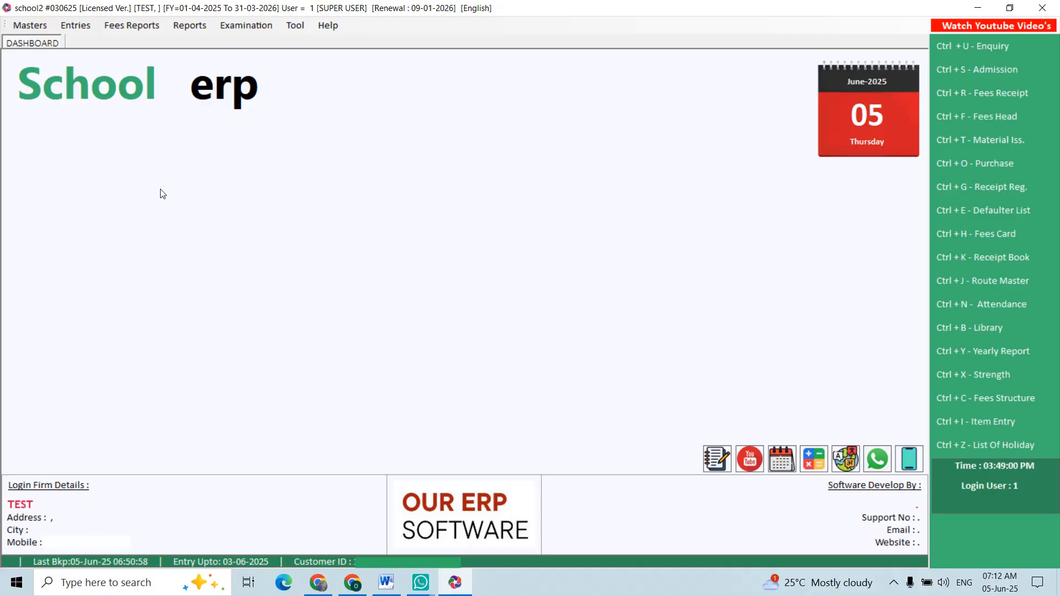